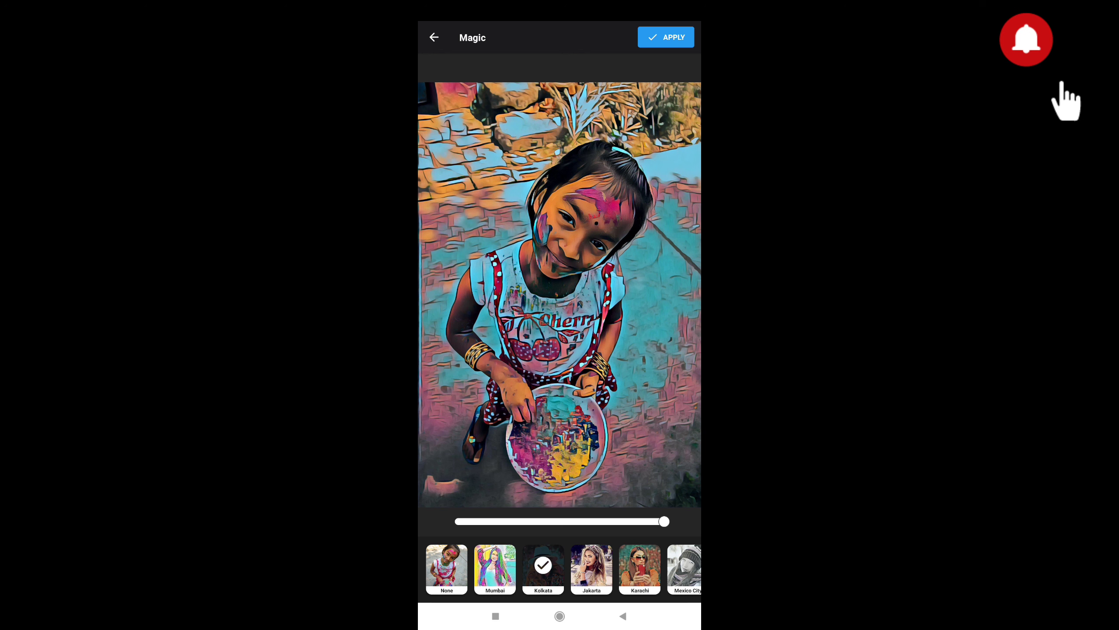
Browse the Magic filter strip, then discard the Kolkata effect to restore the original photo
scroll(560, 569, right, 5)
scroll(559, 569, right, 5)
scroll(560, 568, right, 5)
scroll(559, 569, right, 5)
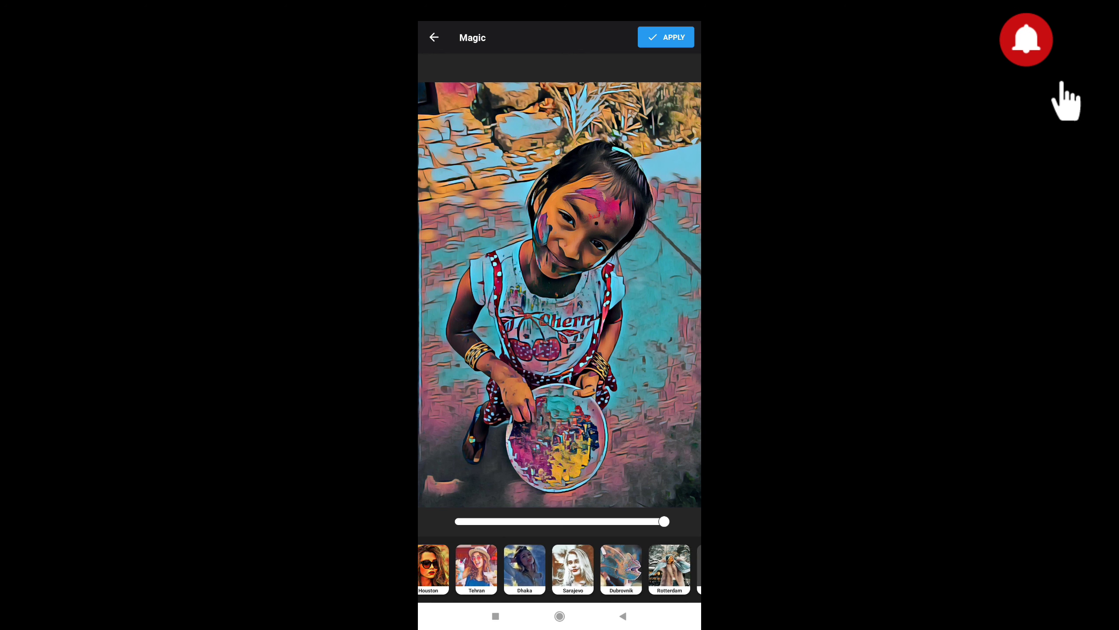
scroll(559, 568, right, 2)
scroll(559, 569, right, 2)
scroll(560, 569, right, 2)
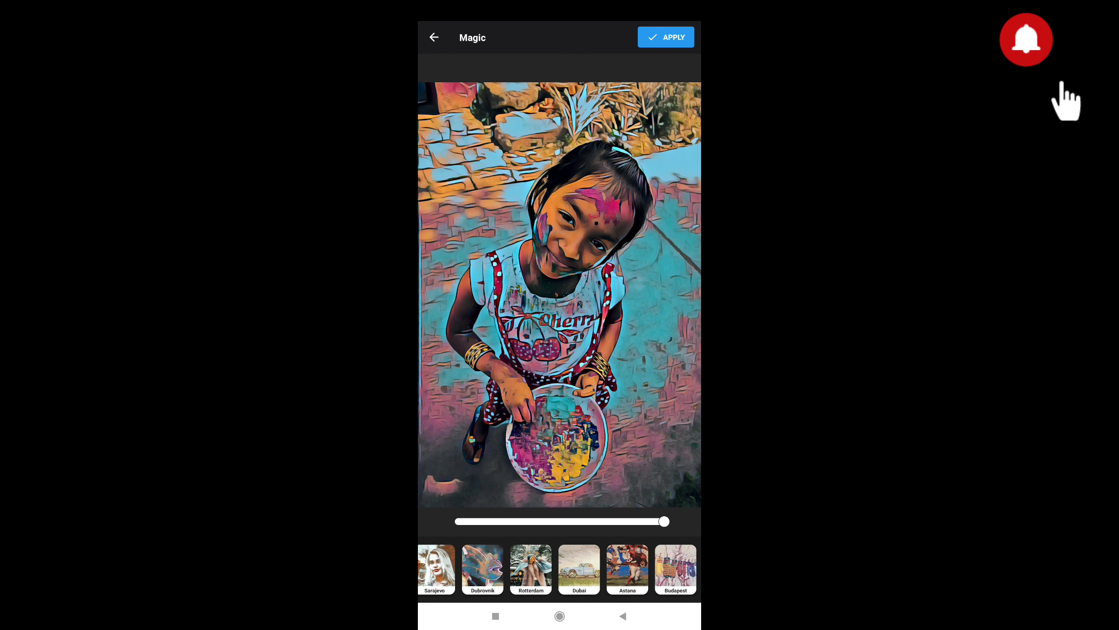
scroll(559, 569, left, 2)
scroll(559, 569, left, 2)
scroll(559, 569, left, 2)
scroll(560, 569, left, 2)
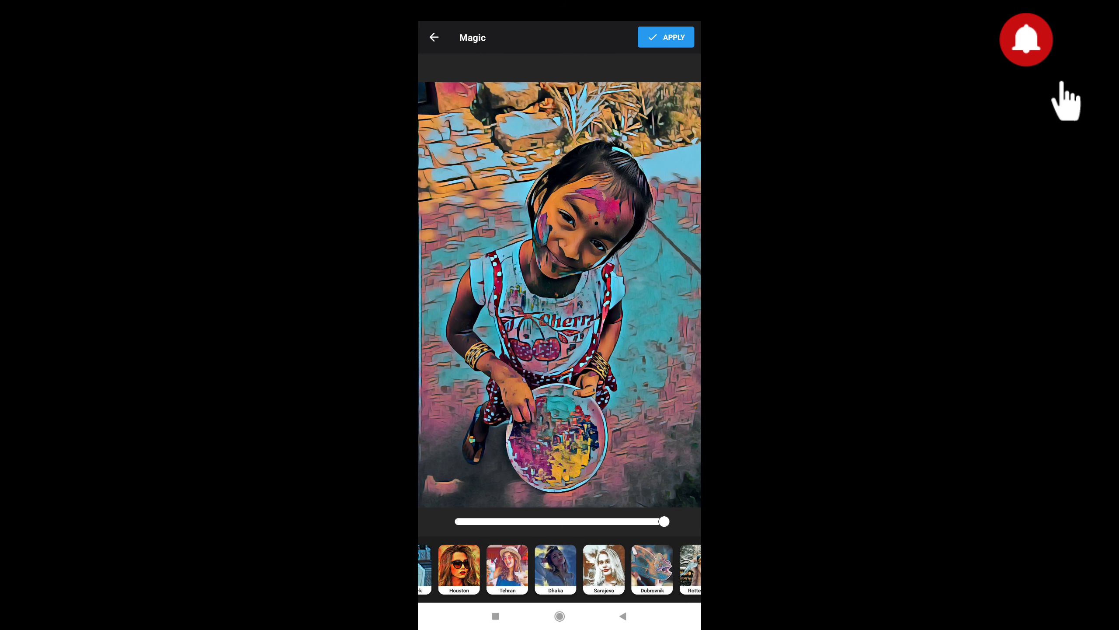
scroll(560, 569, left, 5)
scroll(560, 569, left, 5)
key(Escape)
key(Escape)
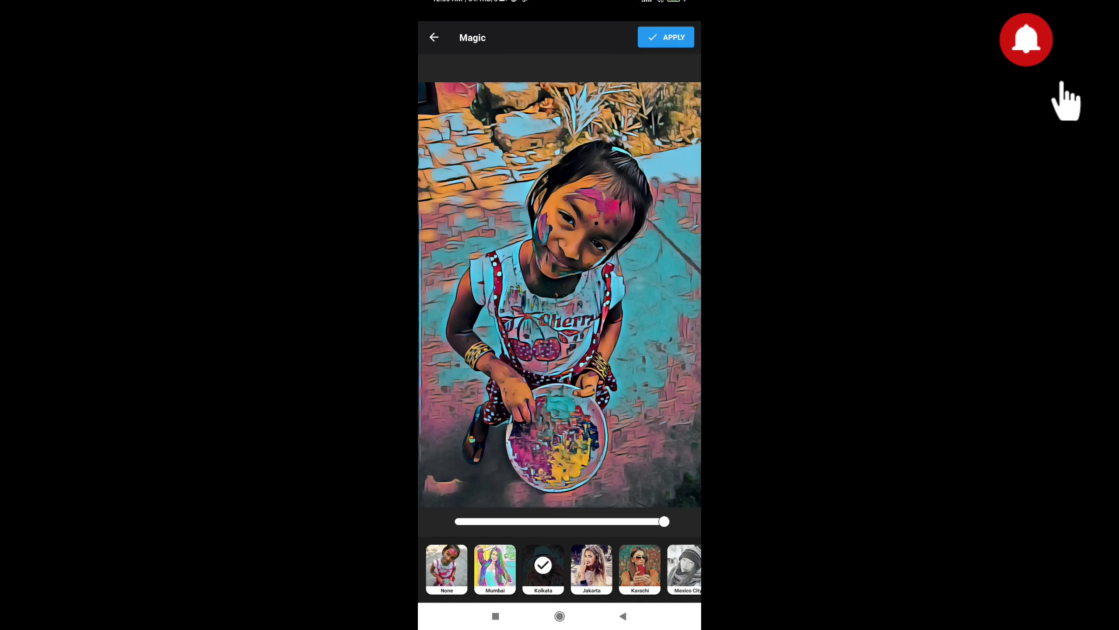
key(Escape)
key(Return)
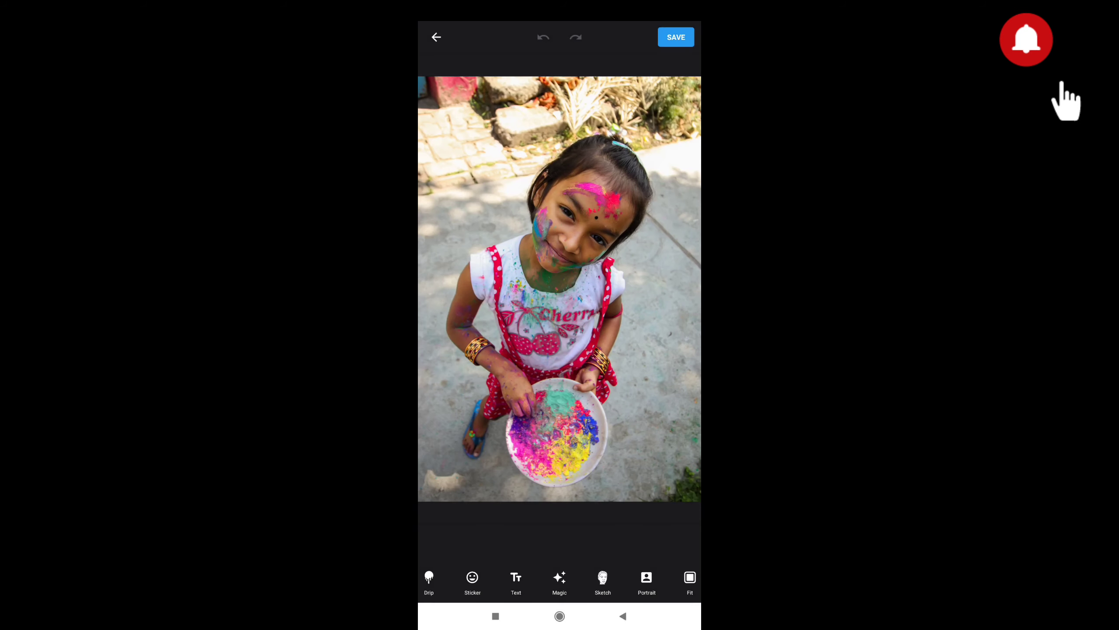
Open the Spiral tool to add wing effects behind the girl
click(521, 580)
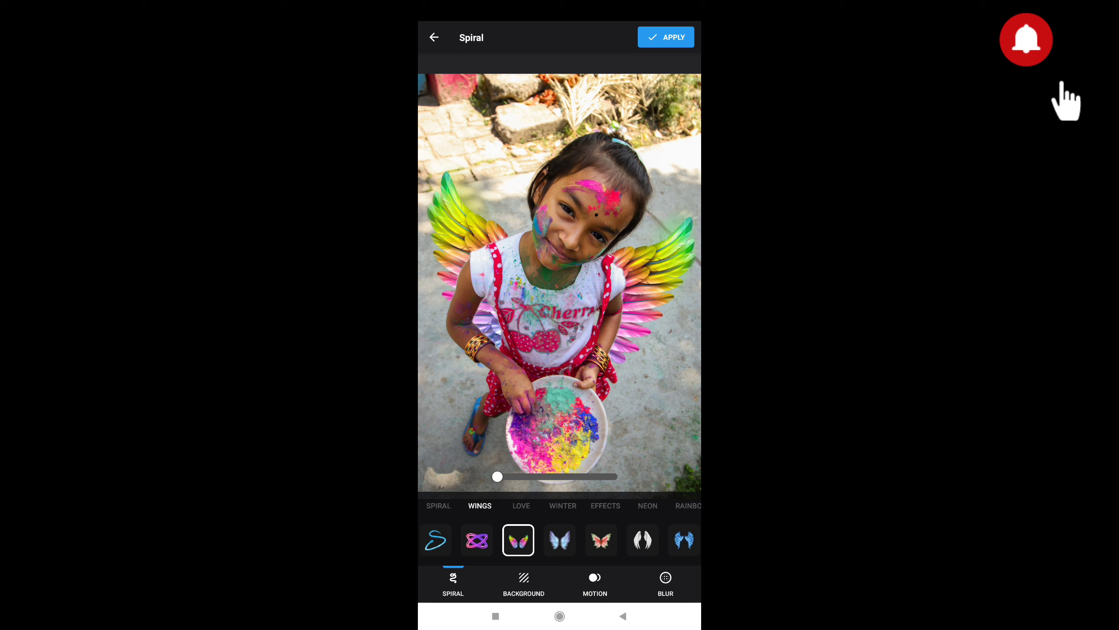
Try rainbow, white, orange flame and pink butterfly wing stickers on the girl
scroll(560, 539, right, 5)
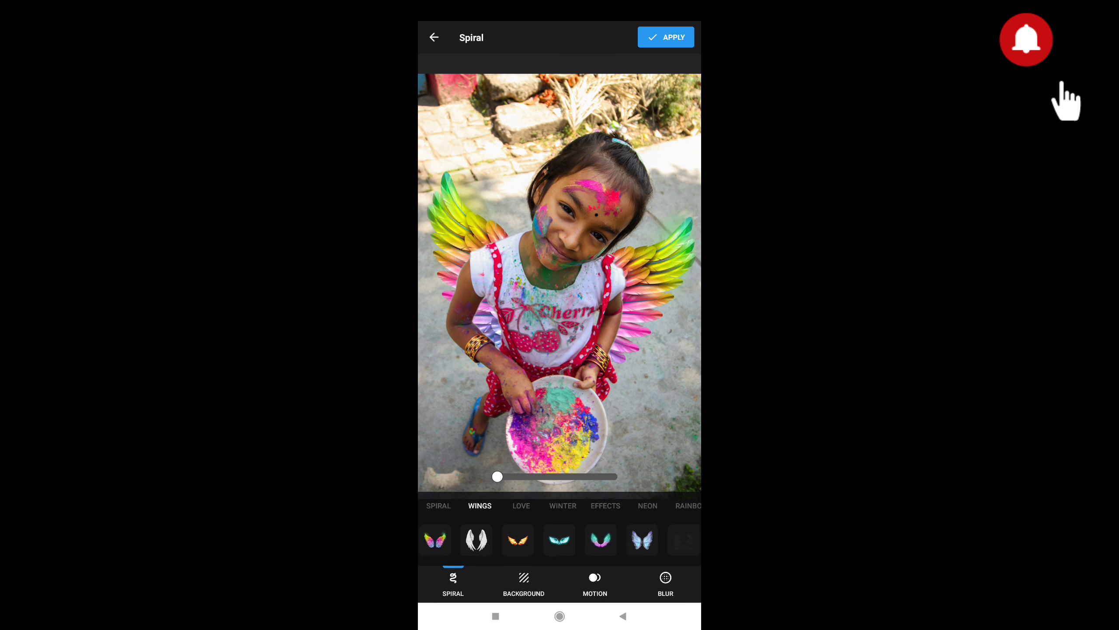
click(489, 540)
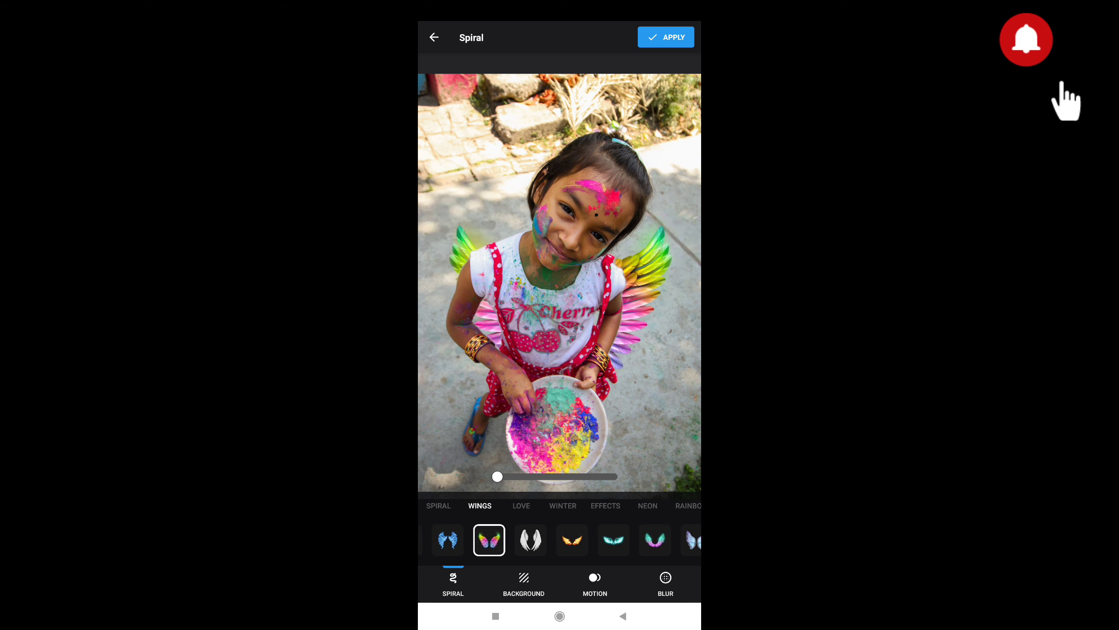
click(530, 540)
click(572, 540)
scroll(560, 539, right, 2)
scroll(560, 539, right, 2)
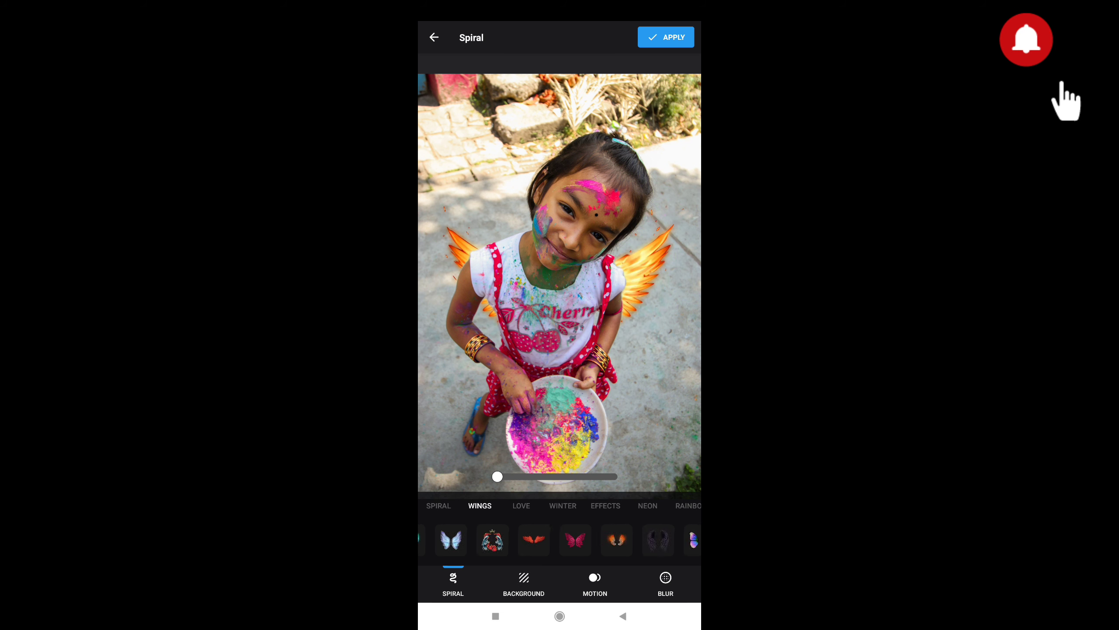
scroll(559, 540, right, 1)
click(531, 539)
click(573, 540)
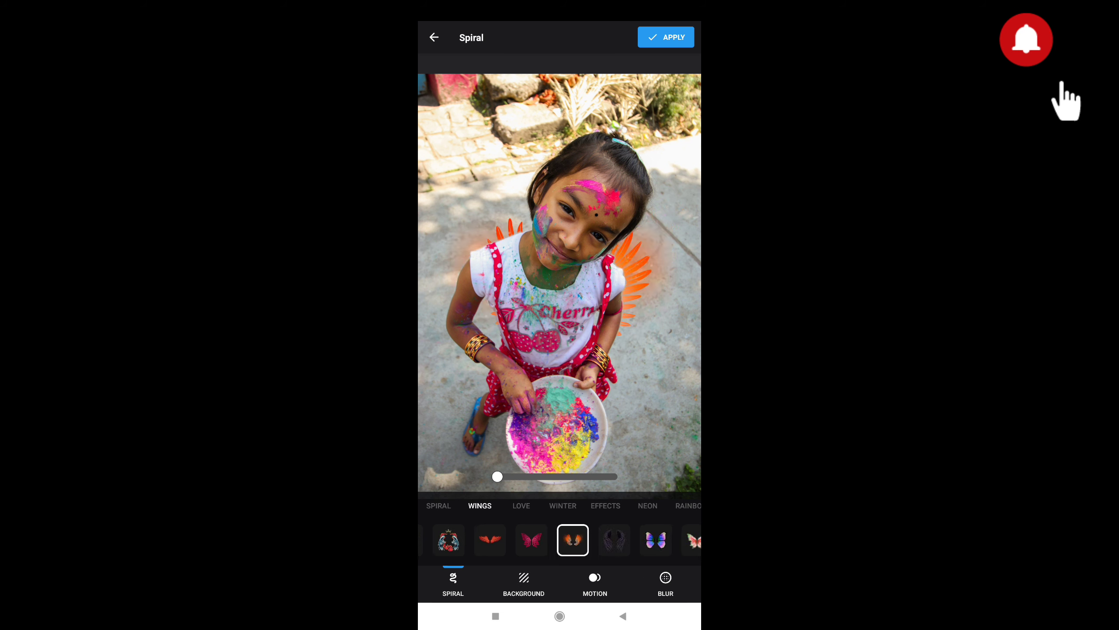
click(531, 539)
click(573, 540)
click(531, 539)
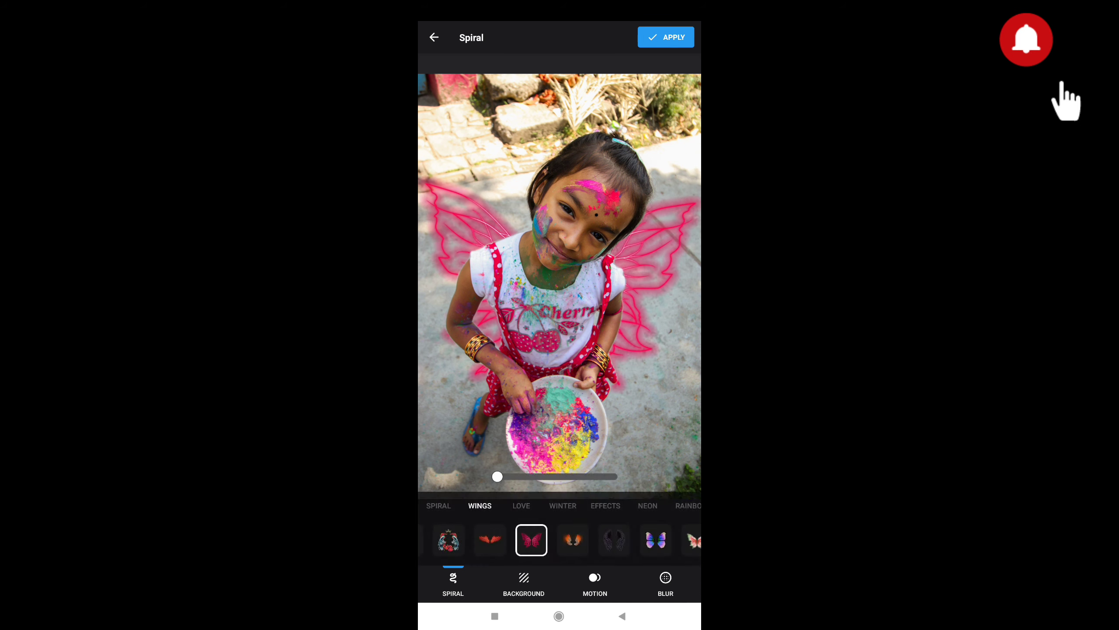
Try a red hearts spiral, then blue, green, white, feathered, monarch, dark and angel wings
scroll(560, 539, right, 5)
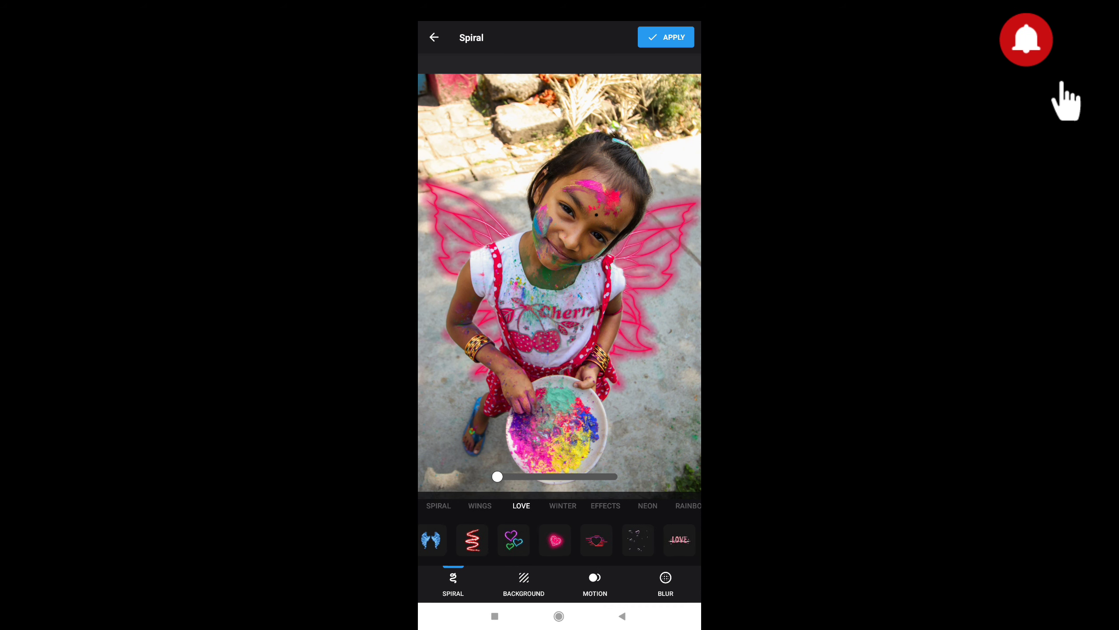
click(472, 539)
click(496, 540)
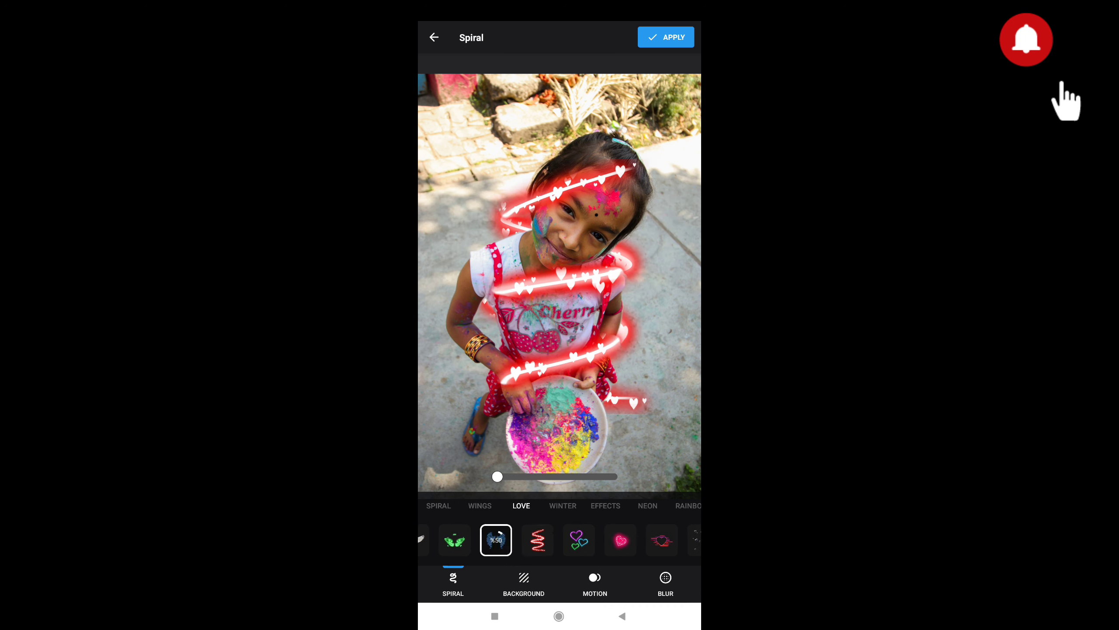
click(528, 539)
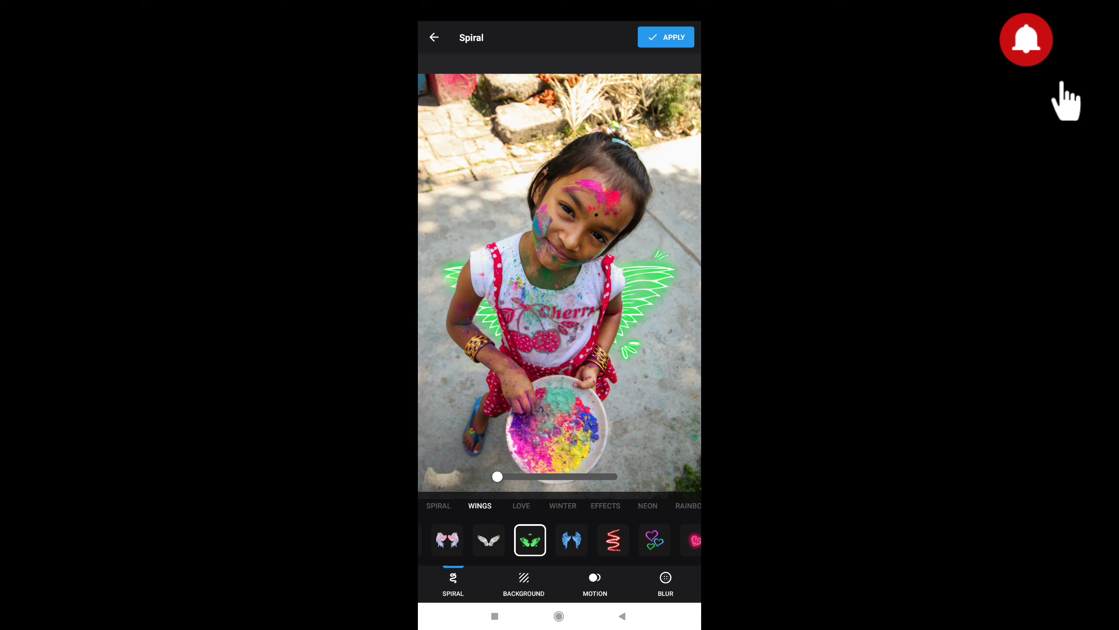
click(489, 540)
click(511, 539)
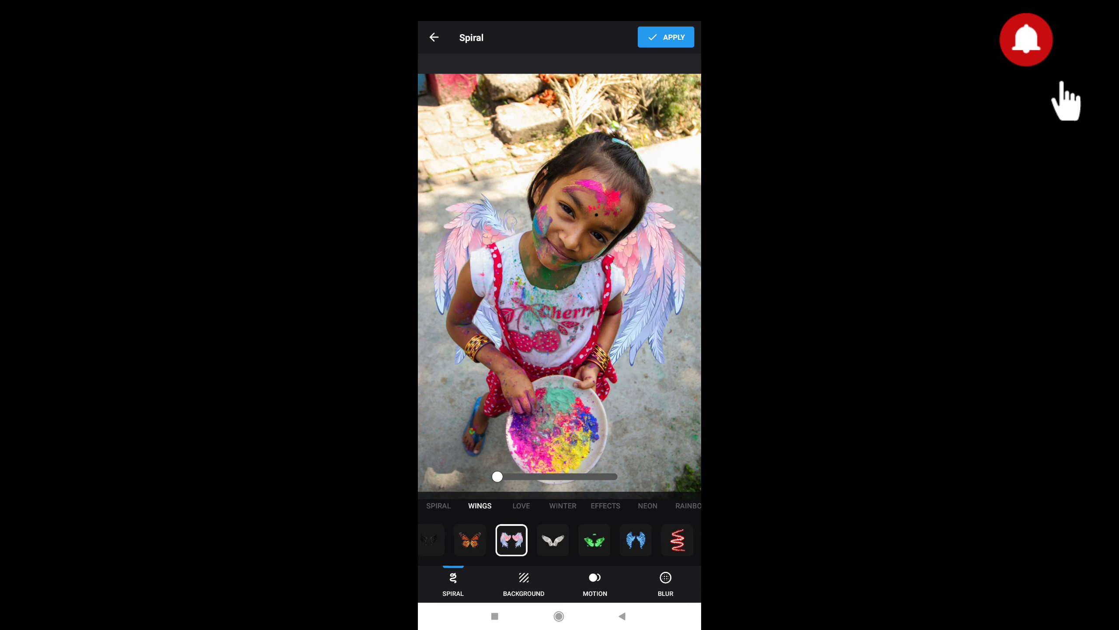
click(525, 539)
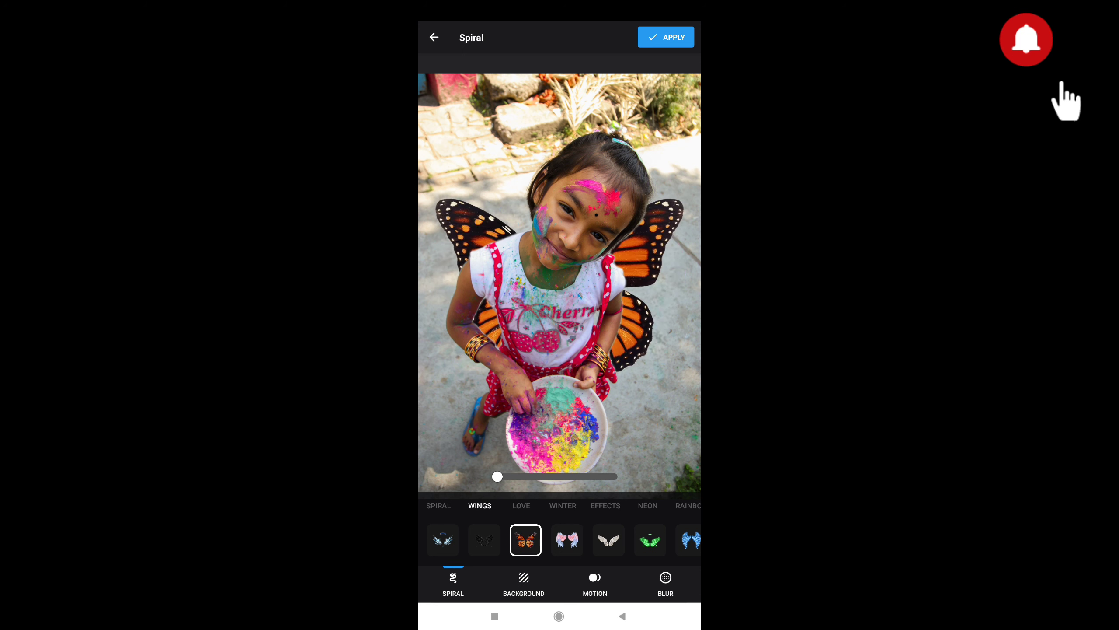
click(528, 540)
click(487, 539)
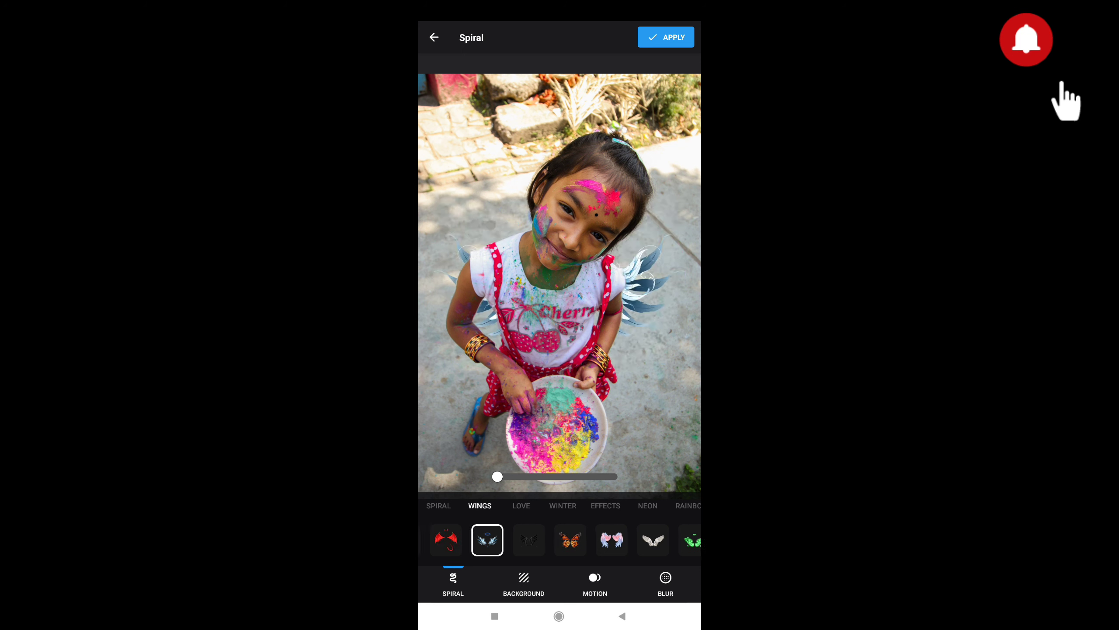
Preview the photo, then try devil, angel, butterfly, skull-and-roses, fairy and crown-flame wings
click(453, 582)
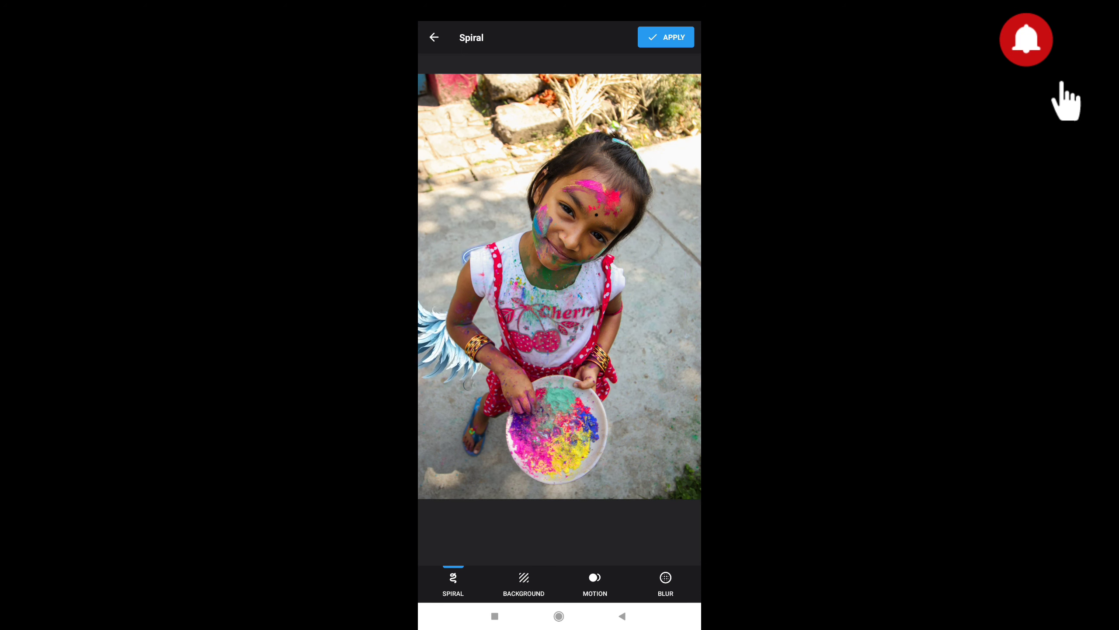
click(453, 581)
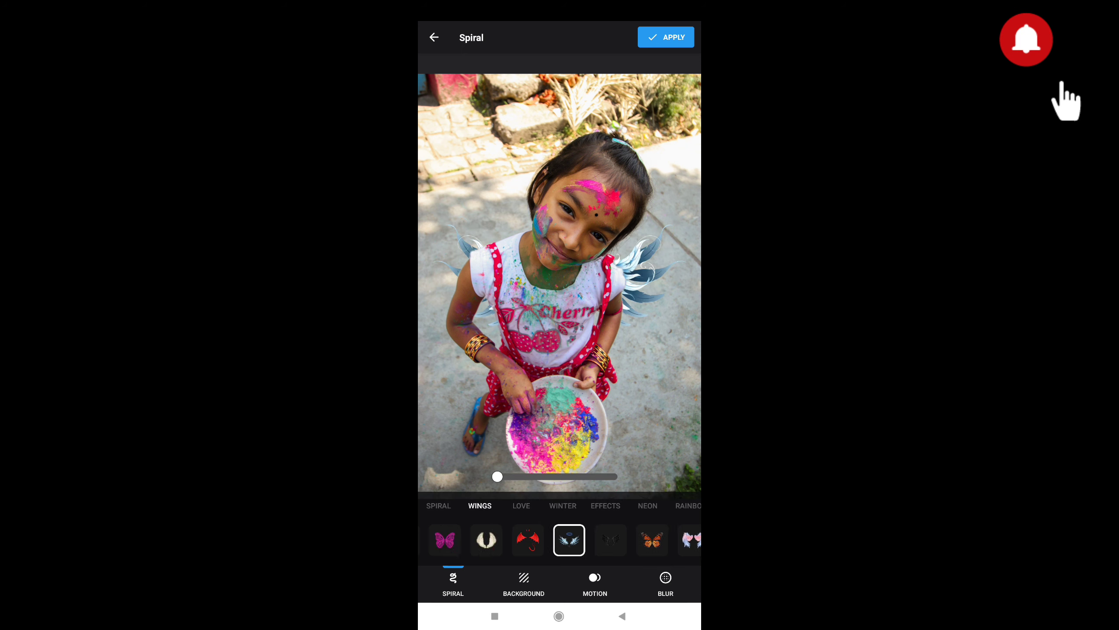
click(529, 539)
click(487, 540)
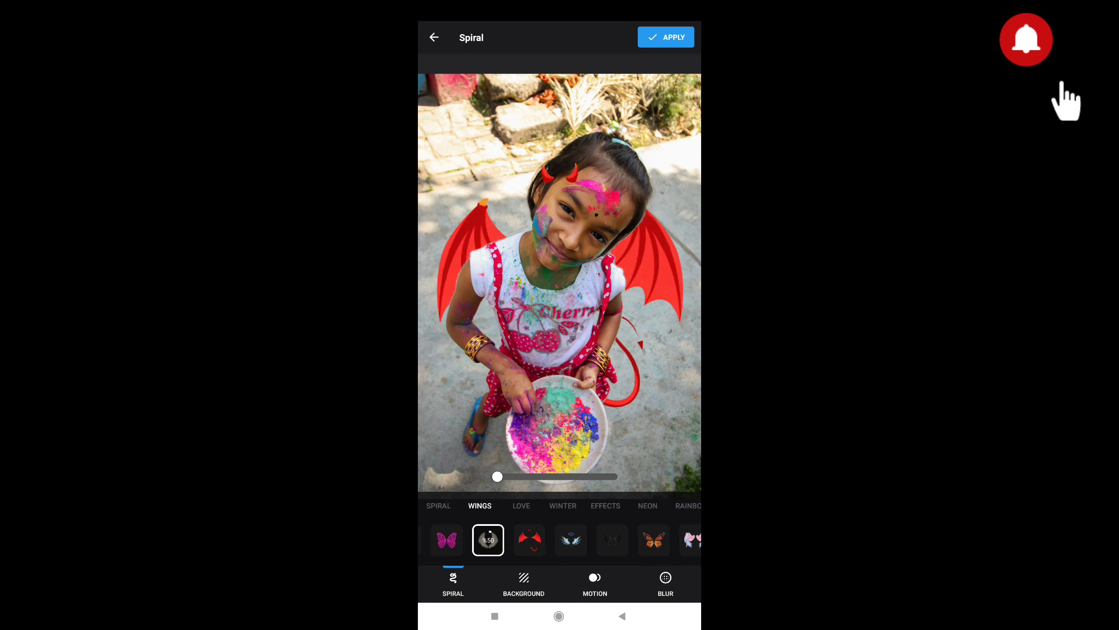
click(486, 539)
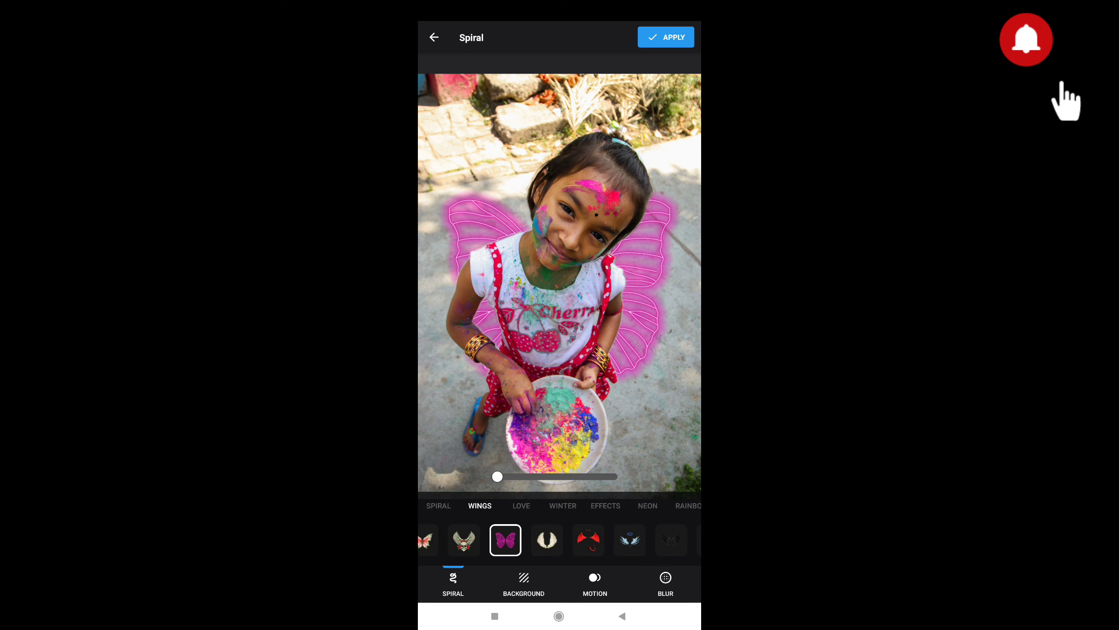
click(523, 539)
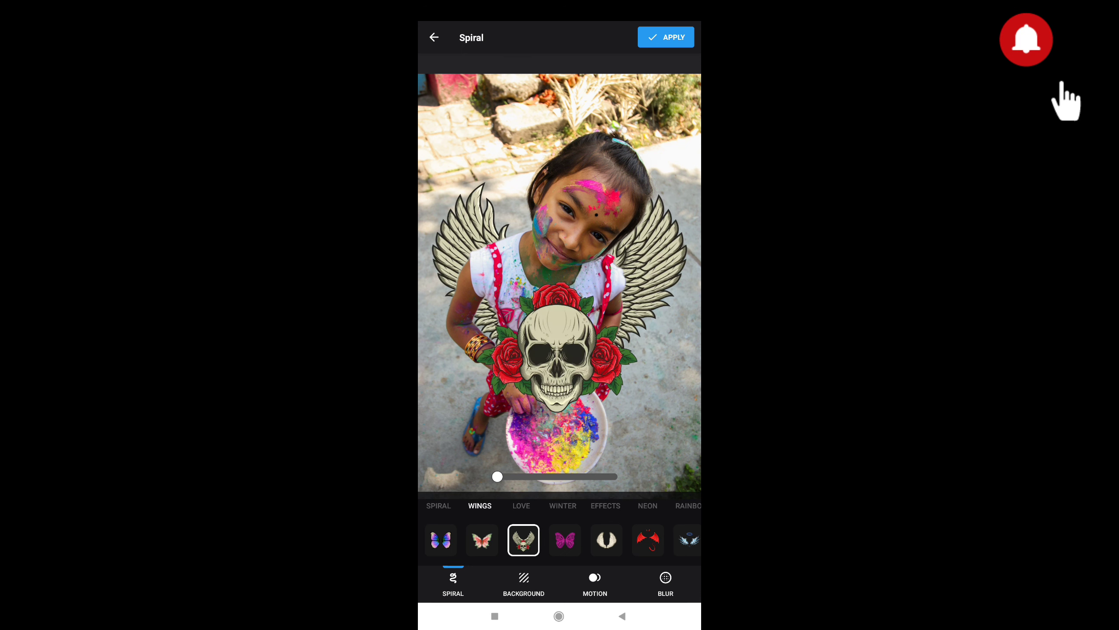
click(482, 540)
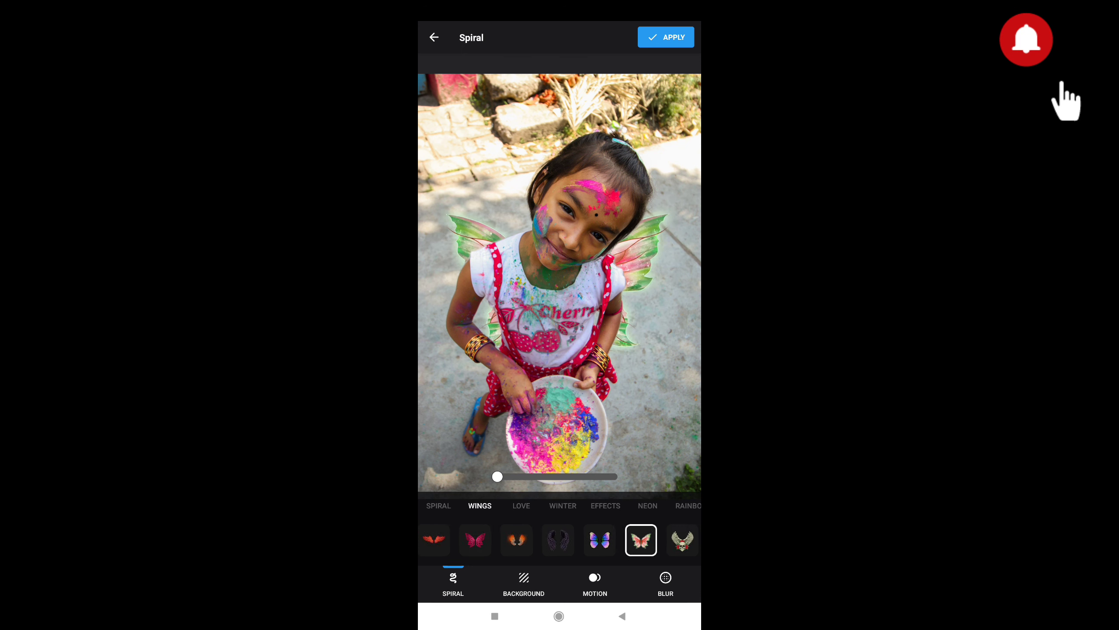
click(486, 540)
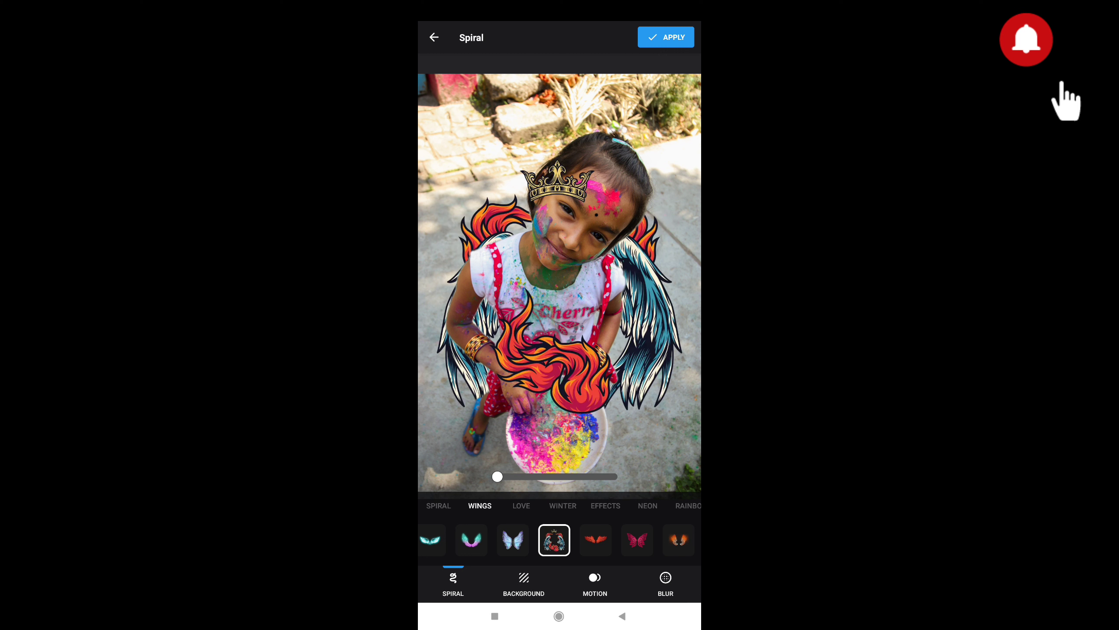
Try butterfly, green-purple, teal and orange wings, then settle on the rainbow wings
click(513, 540)
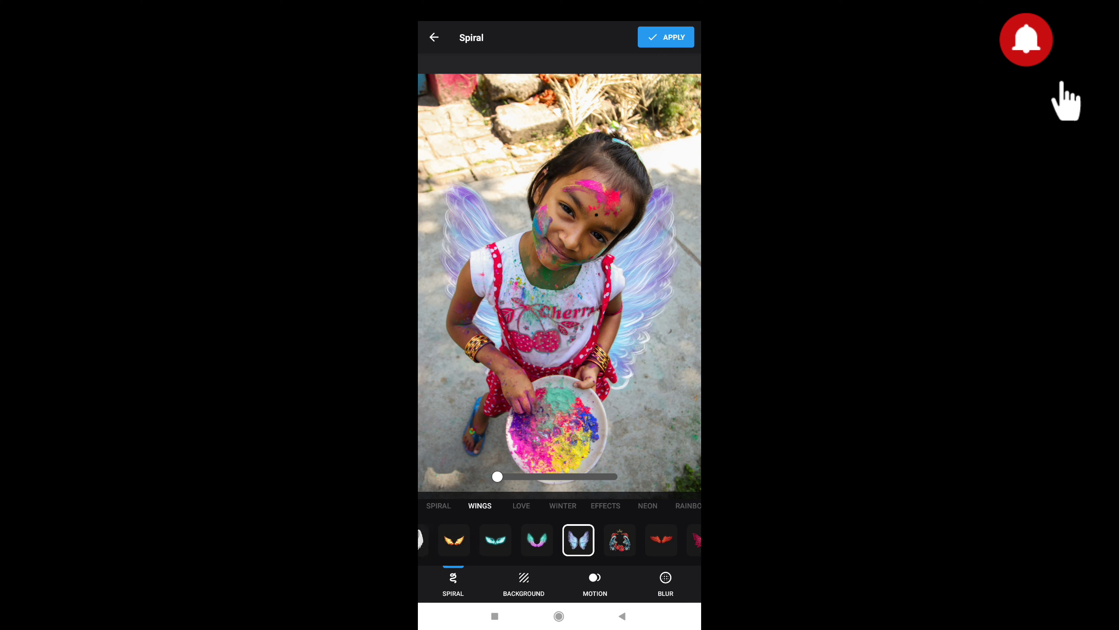
click(537, 539)
click(495, 539)
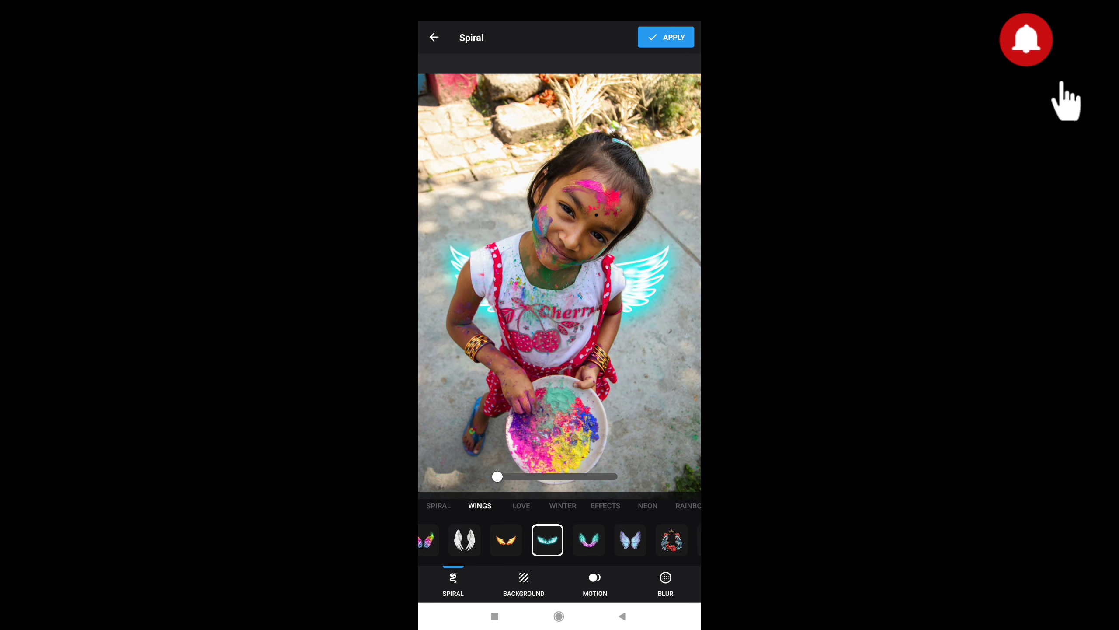
click(506, 539)
drag(506, 539, 587, 539)
click(509, 540)
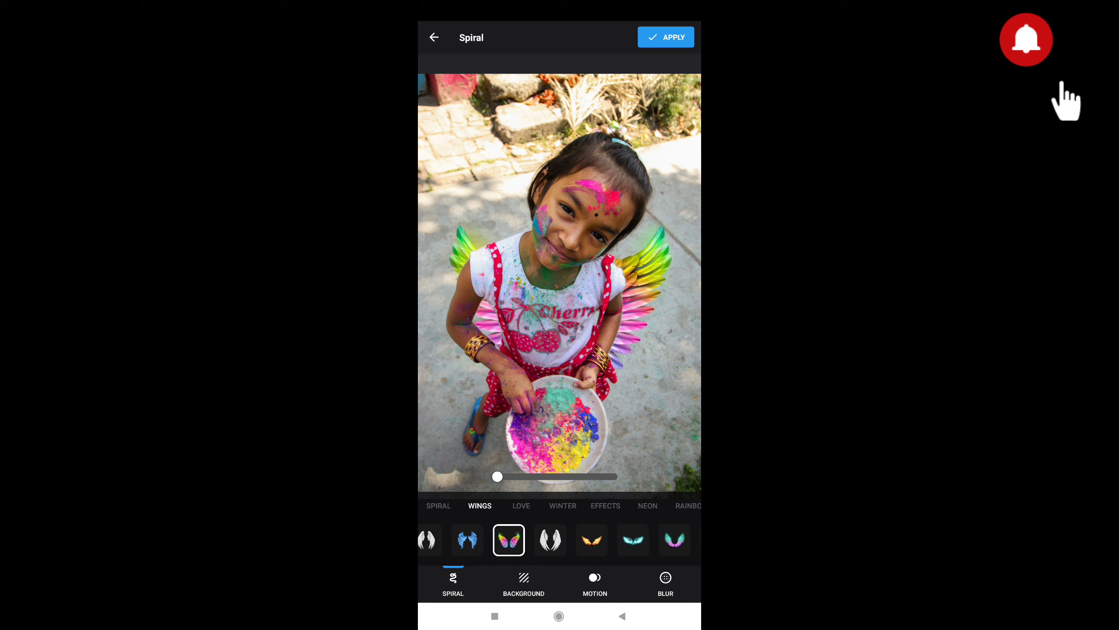
drag(467, 540, 691, 540)
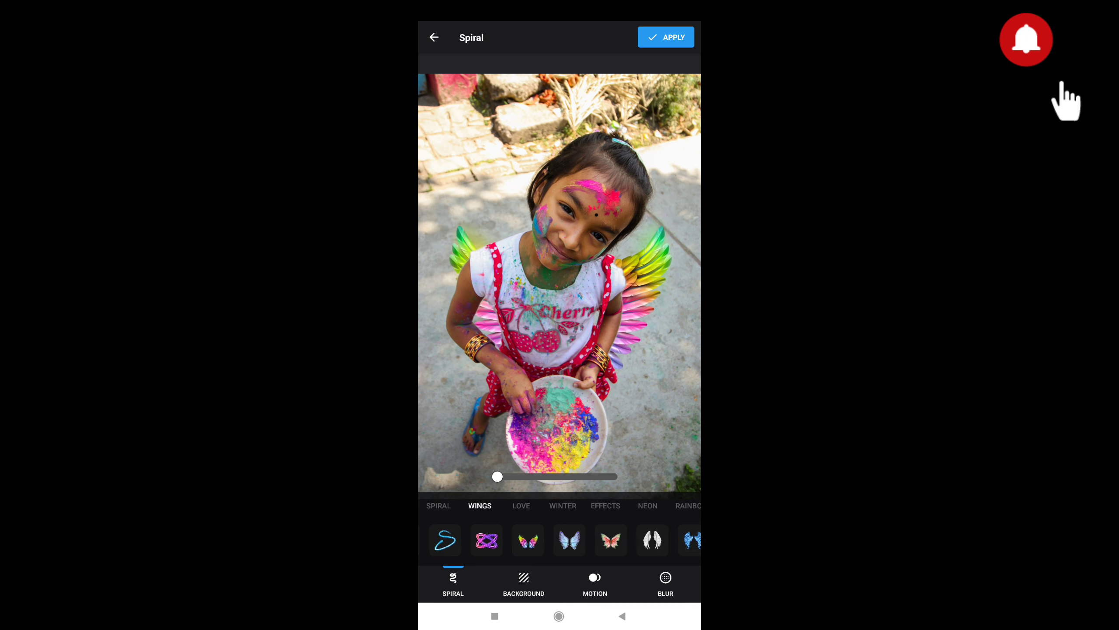
mouse_move(617, 539)
mouse_down()
mouse_move(477, 539)
mouse_move(533, 540)
mouse_up()
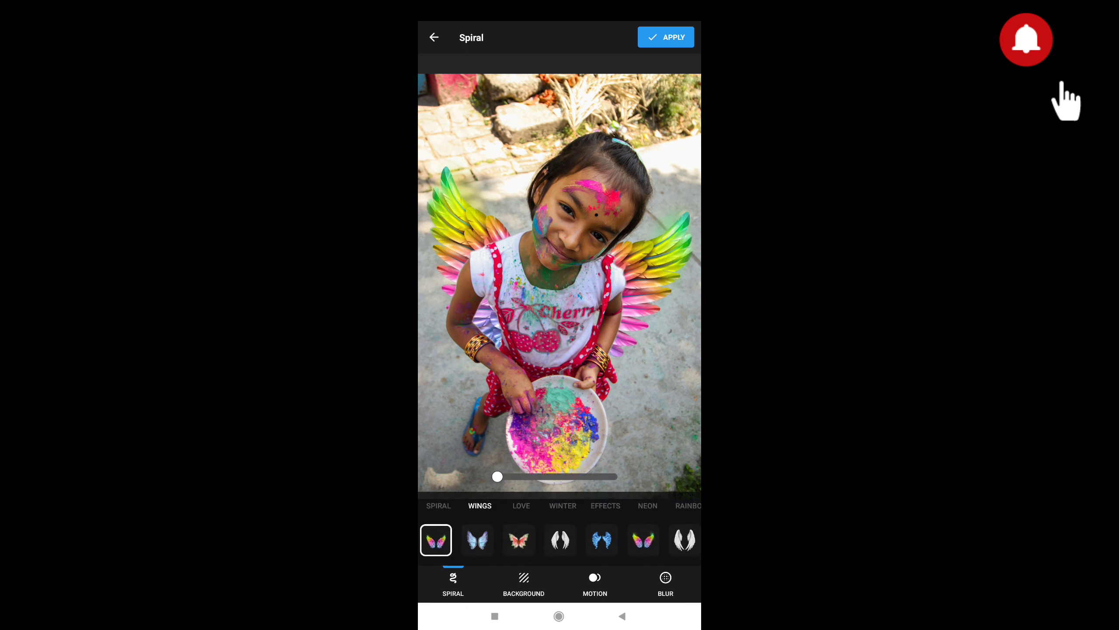
Set a soft, low-level background blur behind the girl, then bring up Motion settings
click(666, 582)
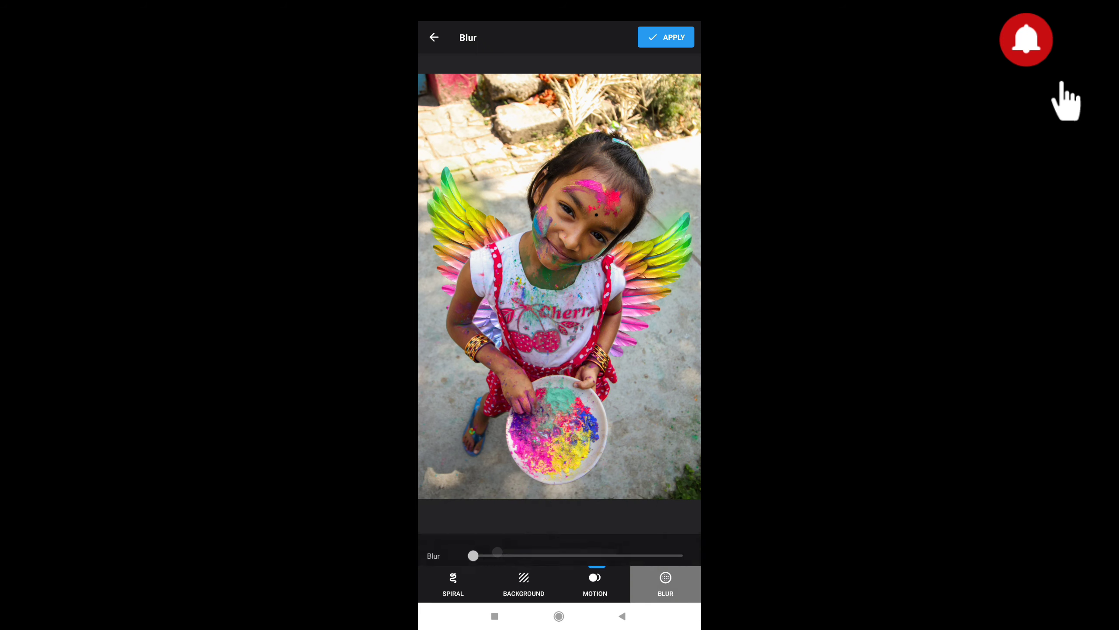
mouse_move(472, 543)
mouse_down()
mouse_move(662, 543)
mouse_move(473, 544)
mouse_up()
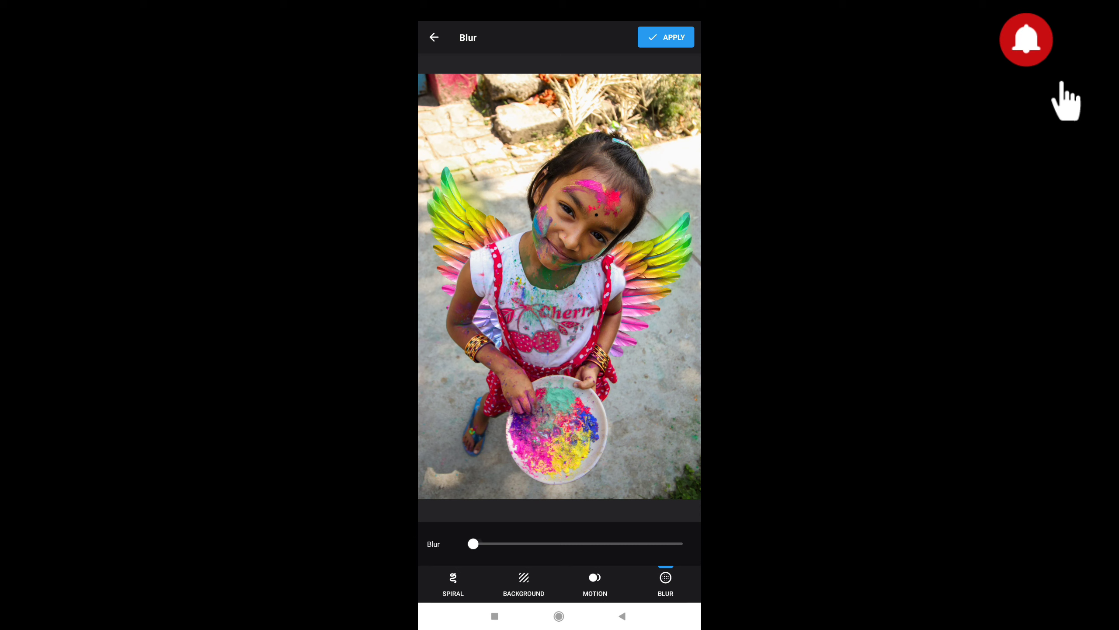
drag(472, 544, 515, 544)
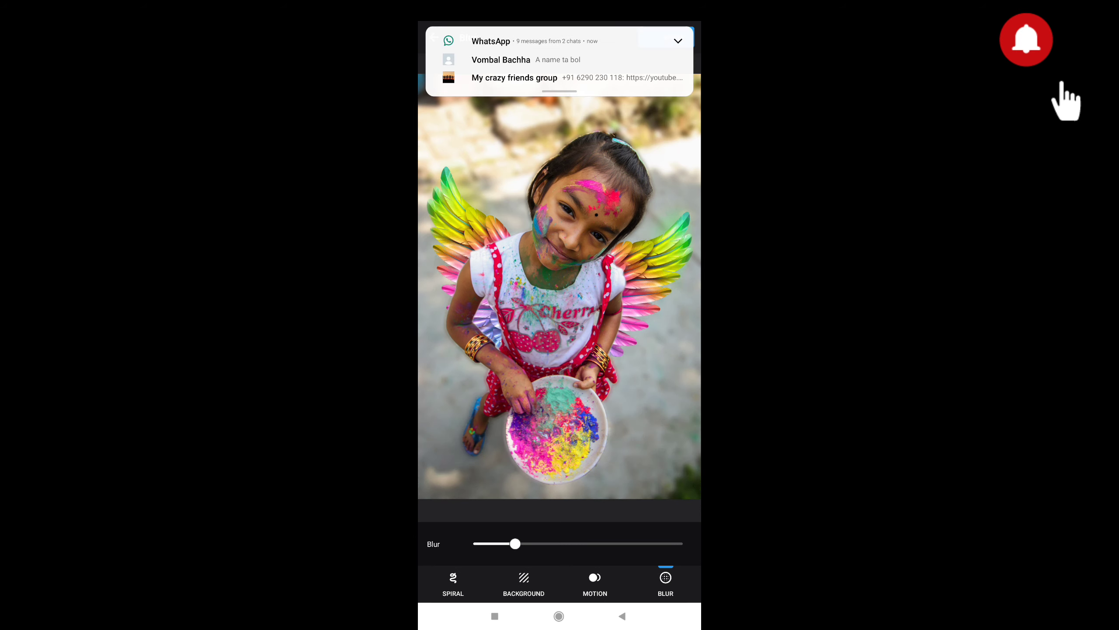
drag(536, 544, 494, 543)
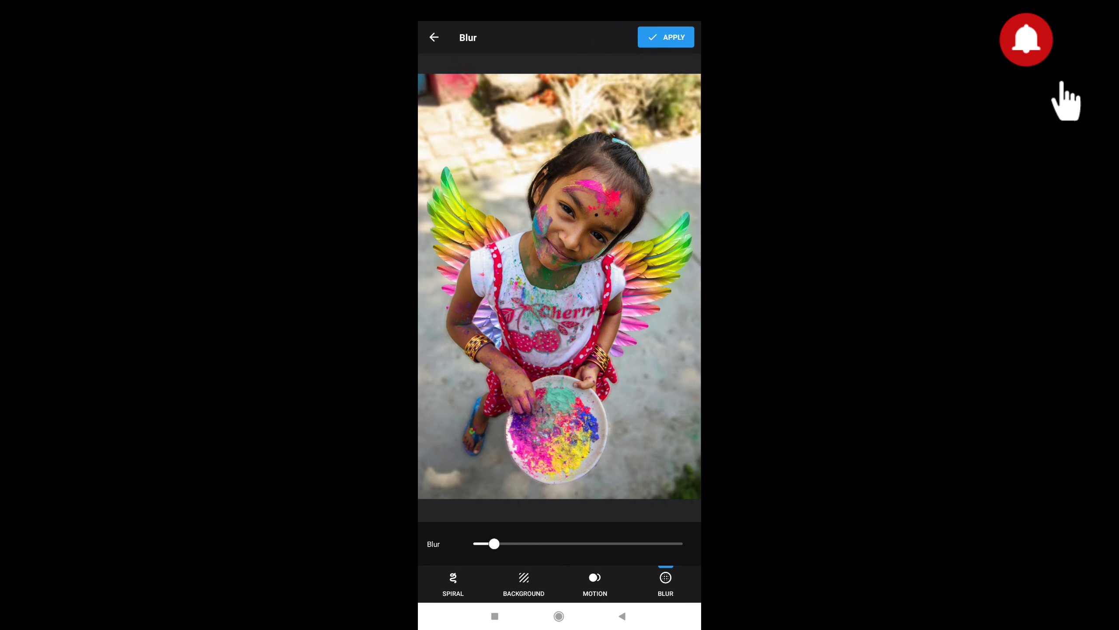
click(595, 582)
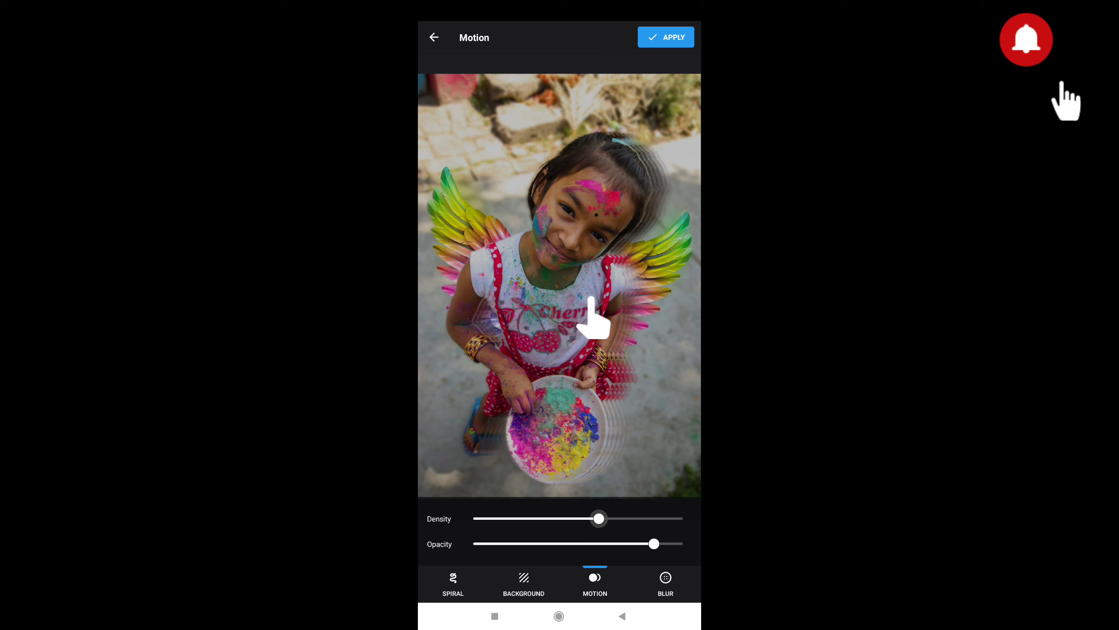
Raise the motion trail density, angle it toward the upper right, then make it faint
mouse_move(599, 518)
mouse_down()
mouse_move(554, 519)
mouse_move(620, 519)
mouse_up()
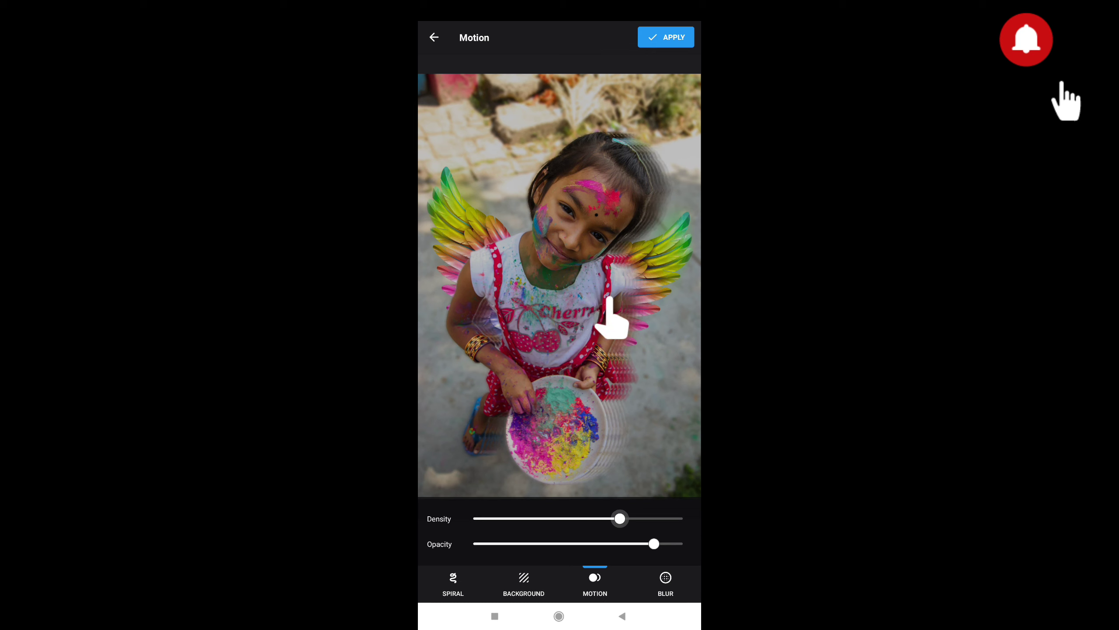
mouse_move(592, 318)
mouse_down()
mouse_move(653, 305)
mouse_move(626, 322)
mouse_up()
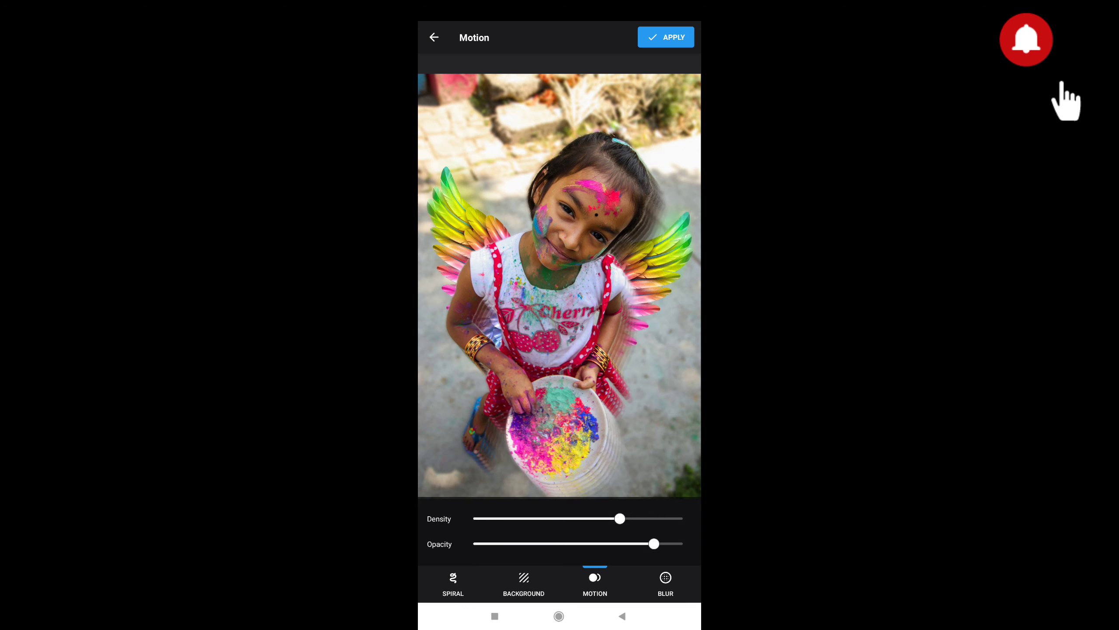
mouse_move(619, 519)
mouse_down()
mouse_move(536, 519)
mouse_move(620, 518)
mouse_move(564, 543)
mouse_move(582, 543)
mouse_move(513, 543)
mouse_up()
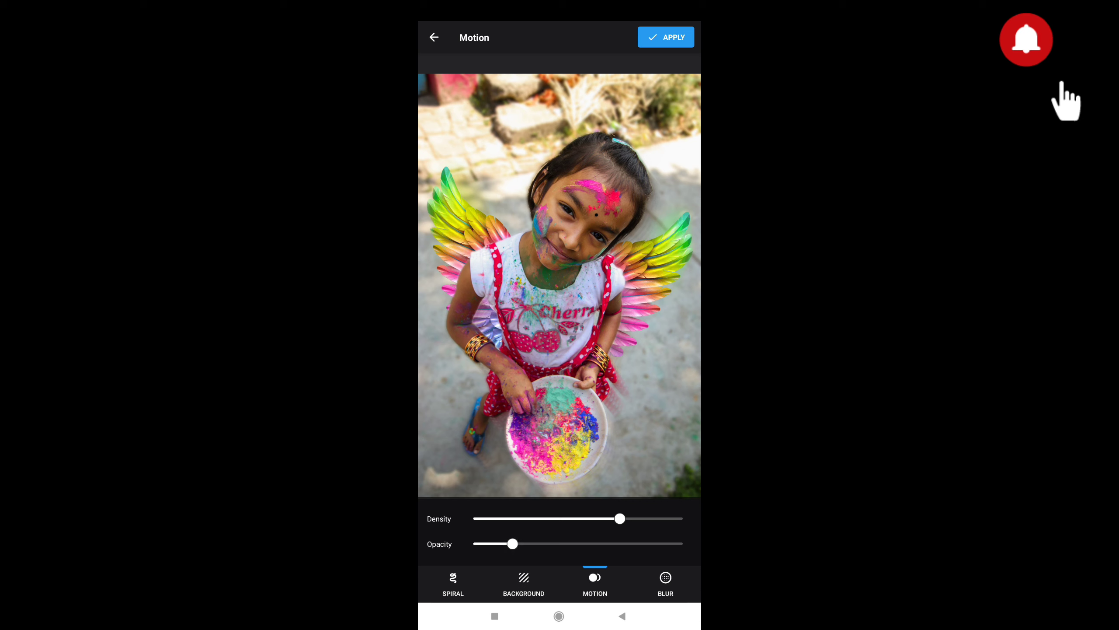
Try railway, snowy, sunset pier, street and cherry-blossom backdrops, then pick the forest road
click(523, 583)
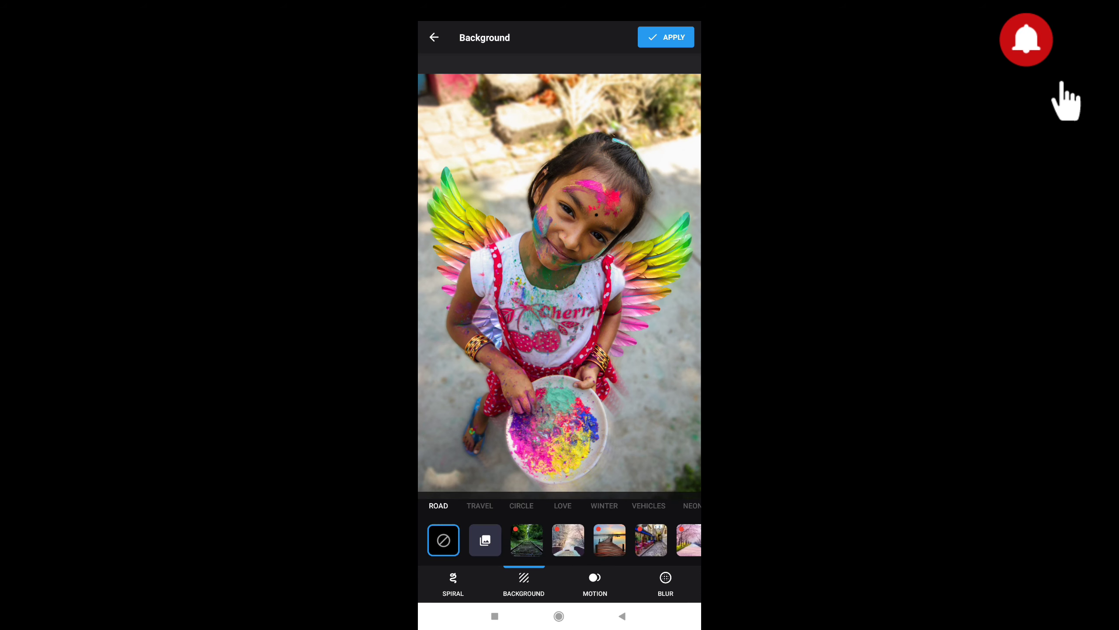
click(527, 539)
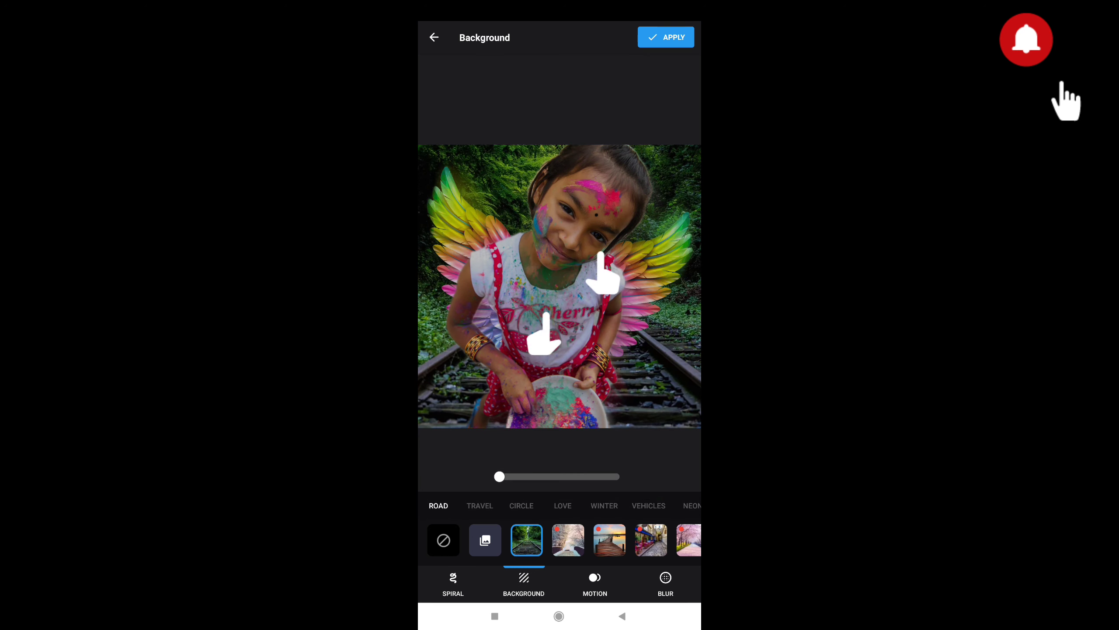
click(568, 540)
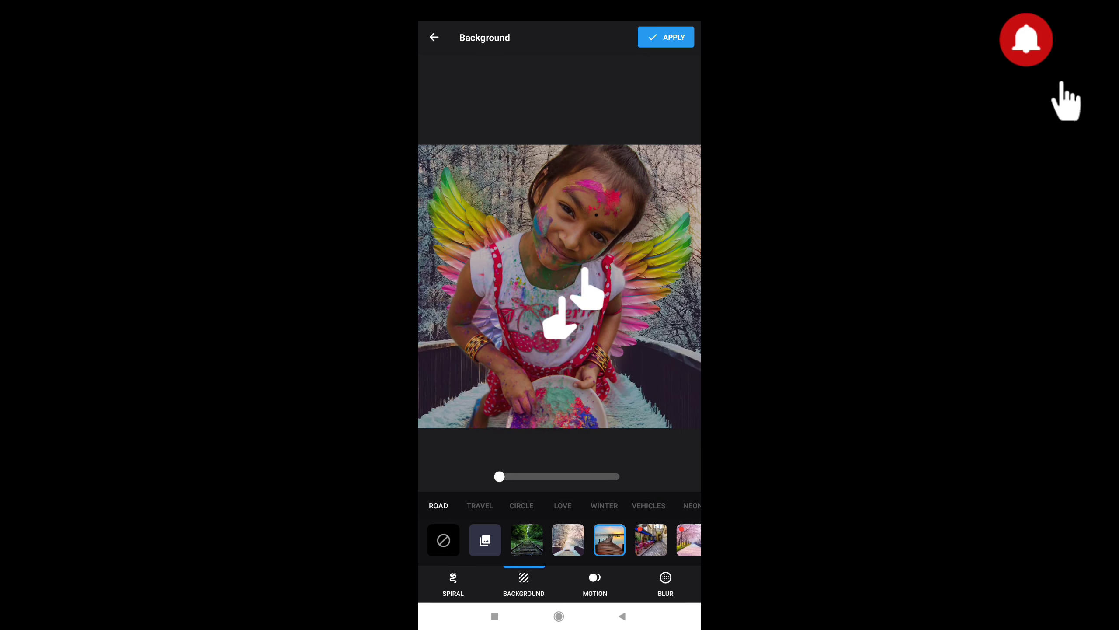
click(609, 540)
drag(638, 540, 561, 539)
click(572, 540)
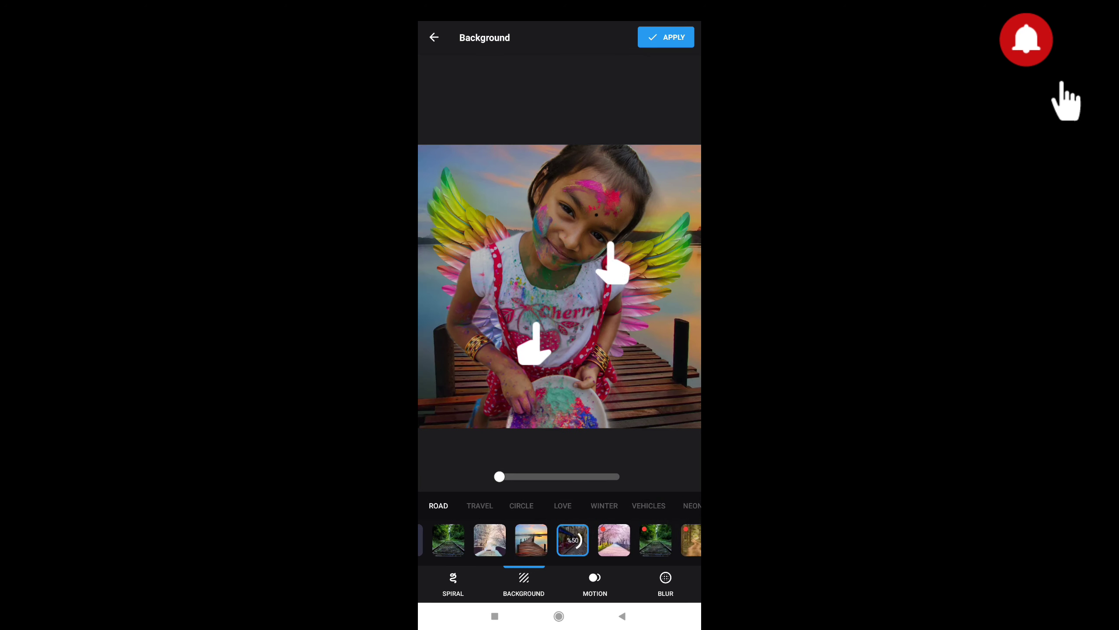
click(614, 540)
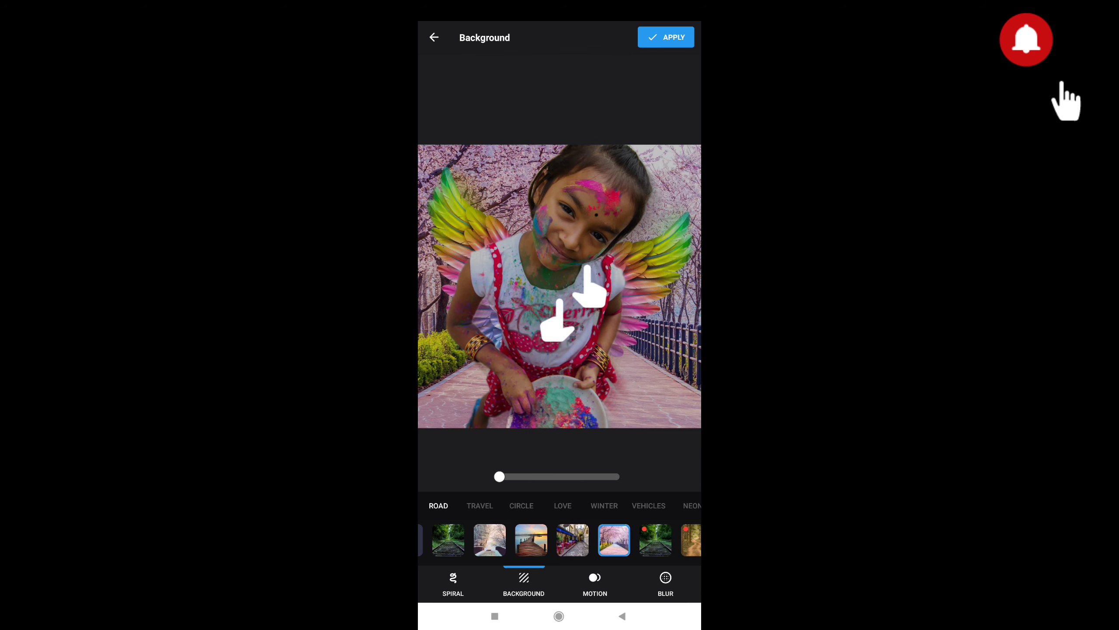
drag(506, 539, 661, 540)
click(443, 539)
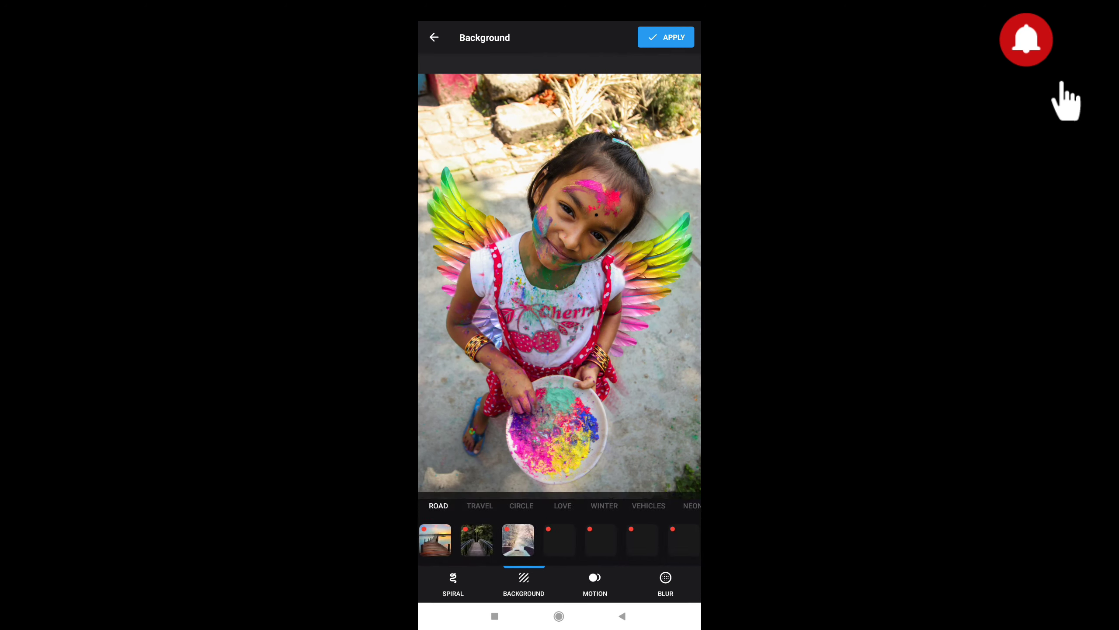
click(602, 540)
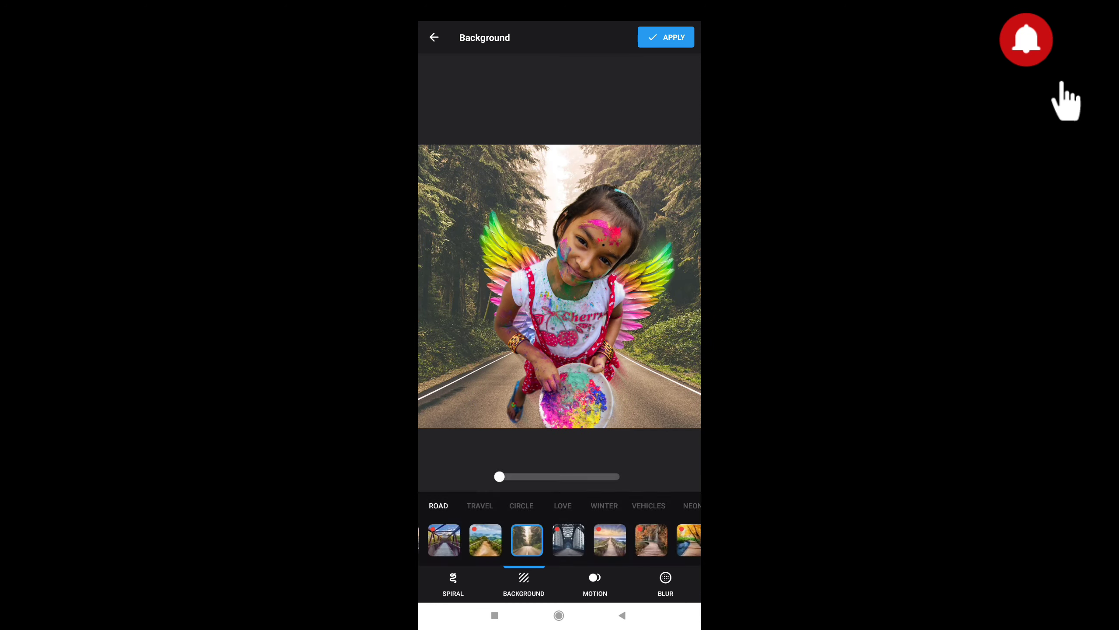
Try steel bridge and sunlit arches backdrops, then a red circle and the yellow rose circle
click(568, 540)
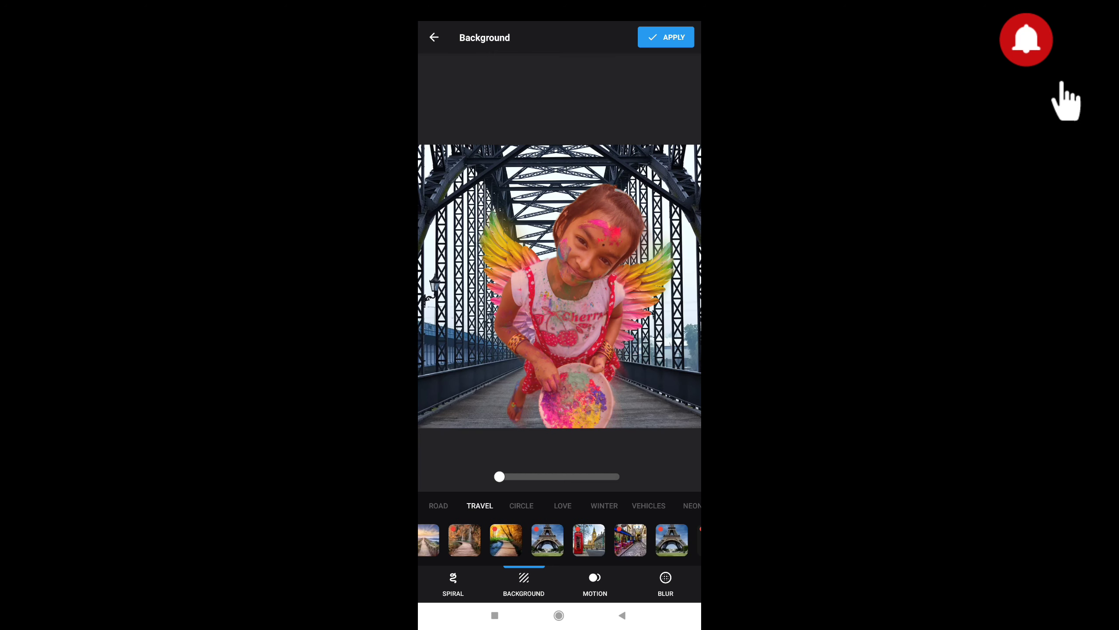
drag(639, 540, 414, 539)
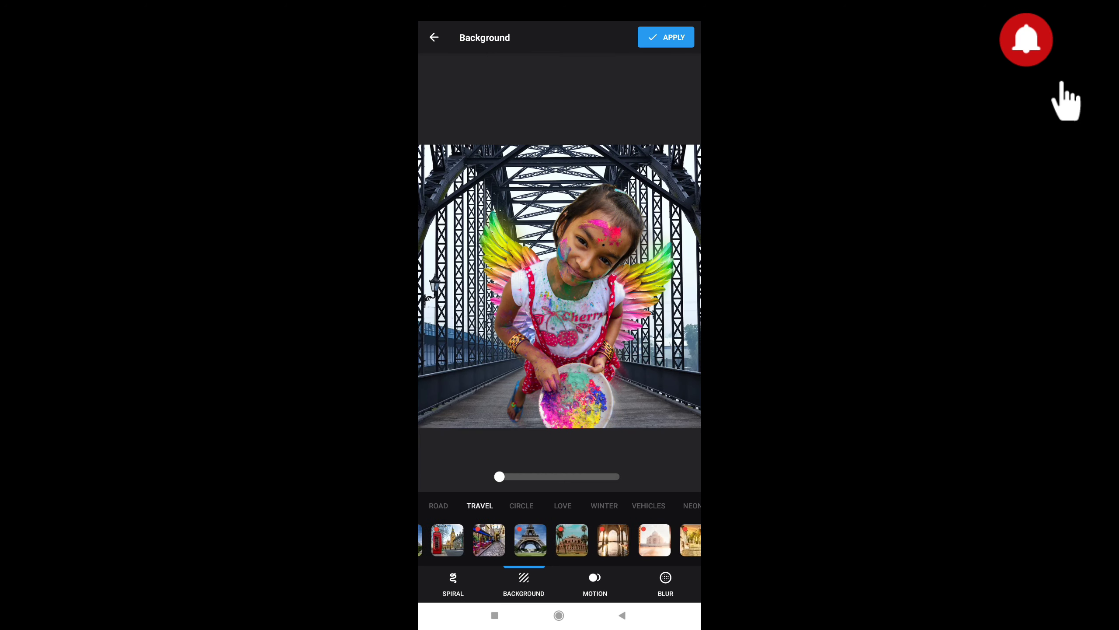
click(520, 539)
drag(638, 540, 424, 539)
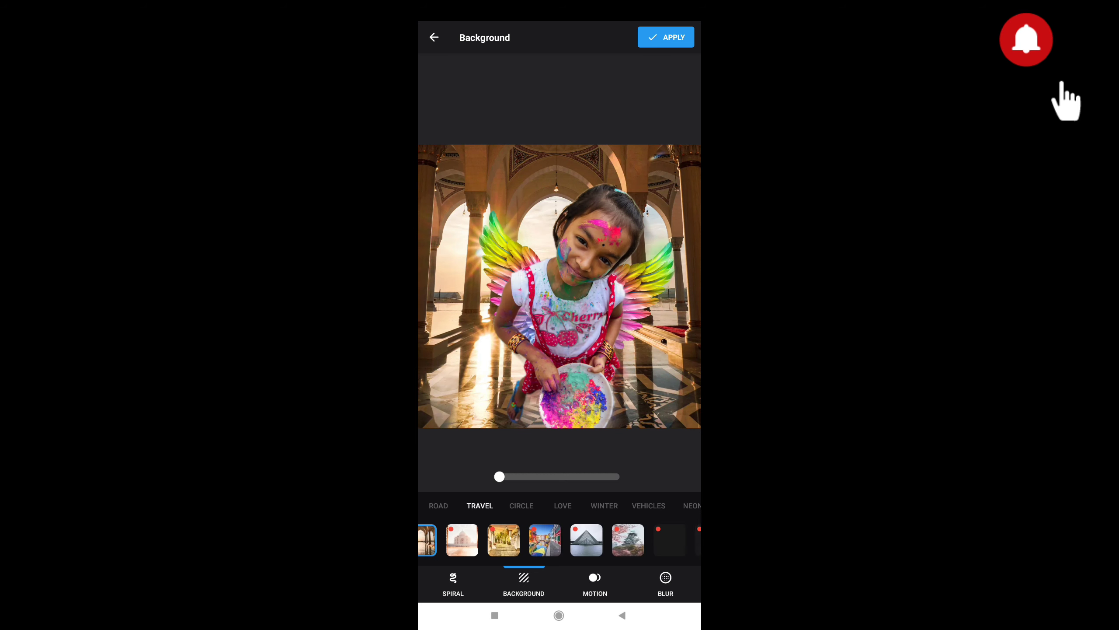
drag(639, 540, 476, 540)
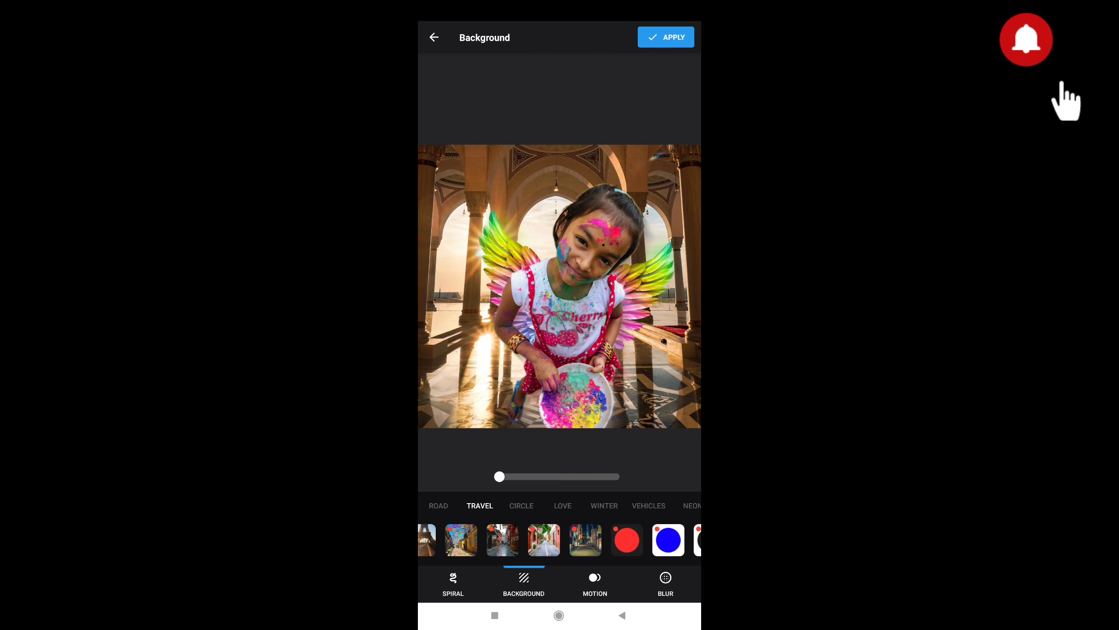
drag(639, 540, 551, 539)
click(514, 539)
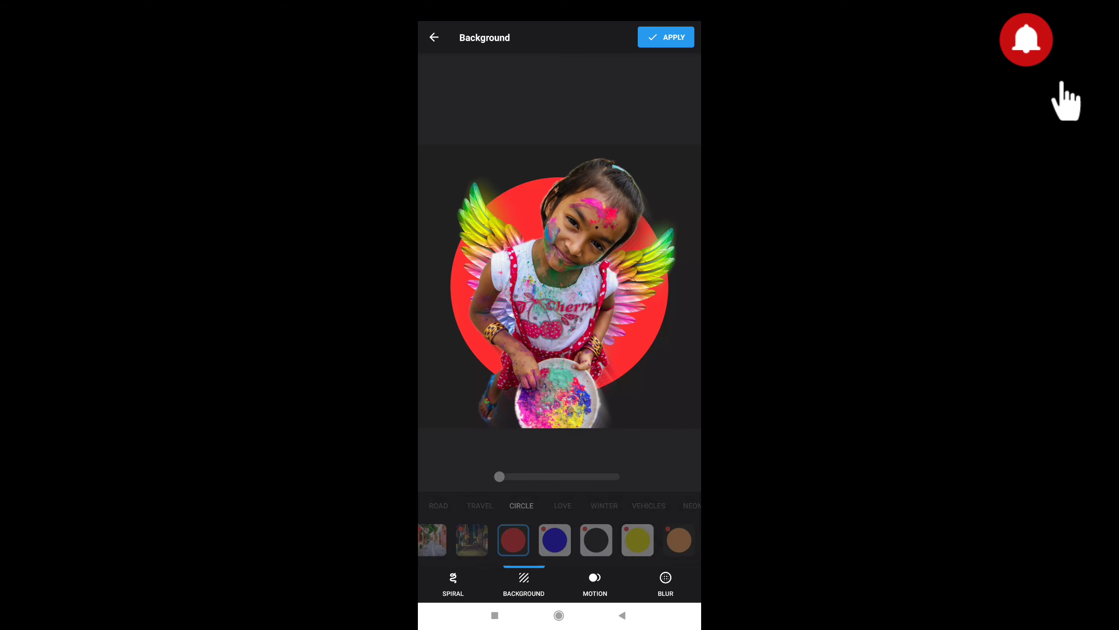
drag(639, 540, 476, 539)
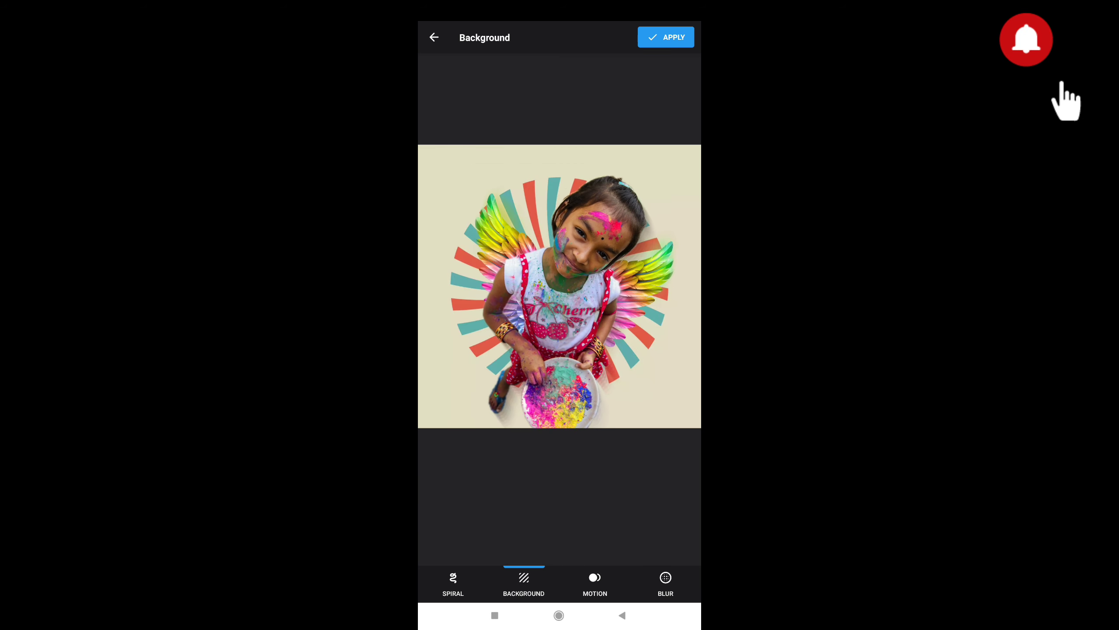
drag(639, 539, 462, 539)
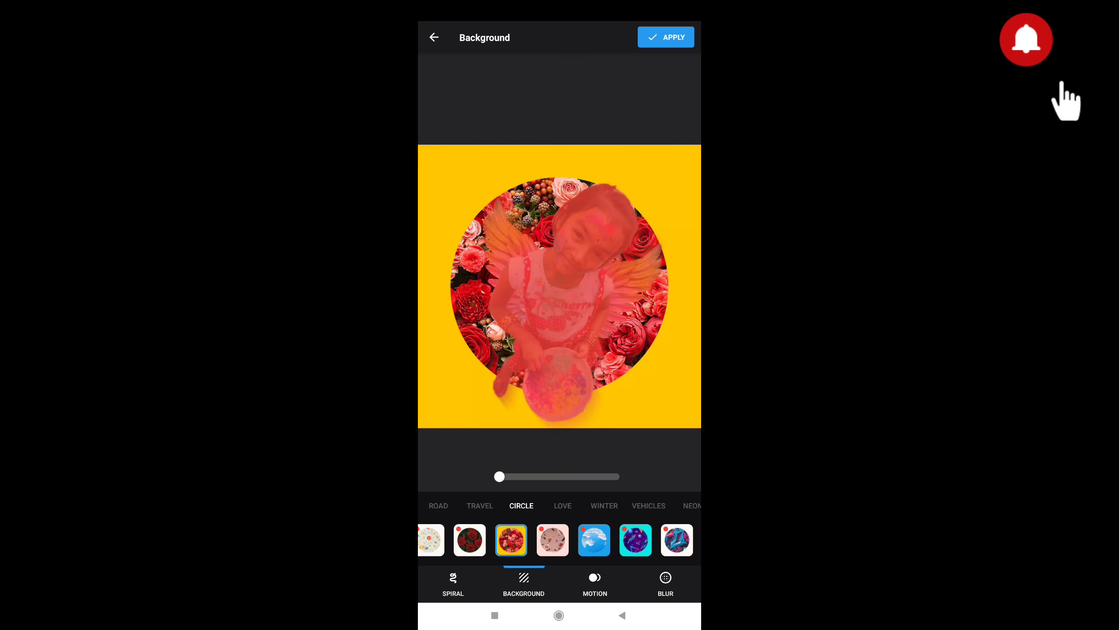
Try the red glitter hearts backdrop from the Love set
drag(639, 540, 441, 540)
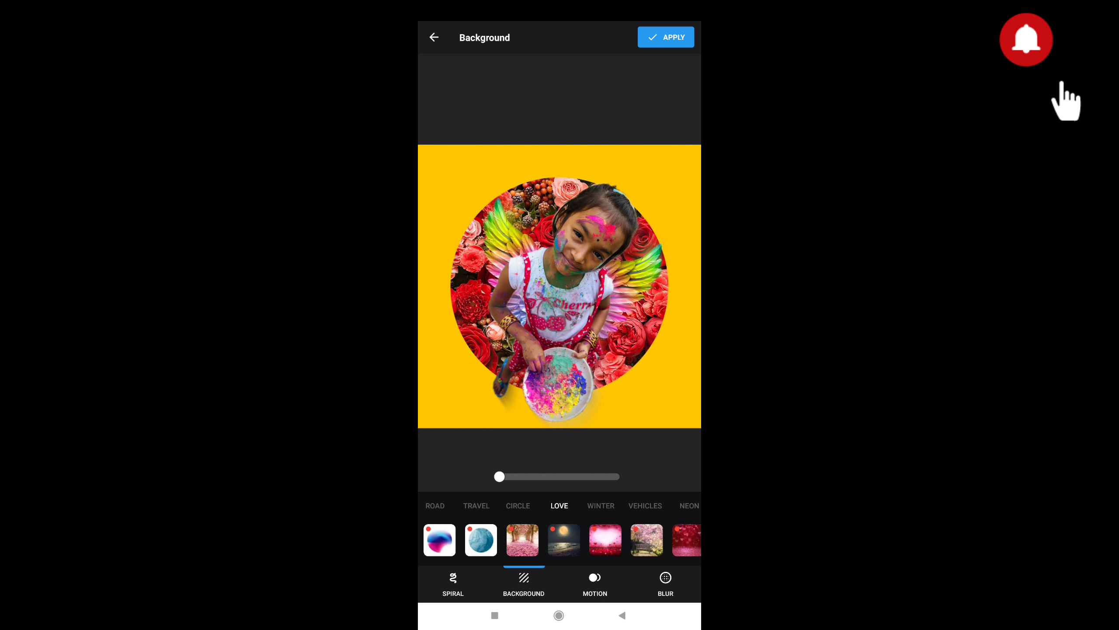
drag(639, 539, 425, 539)
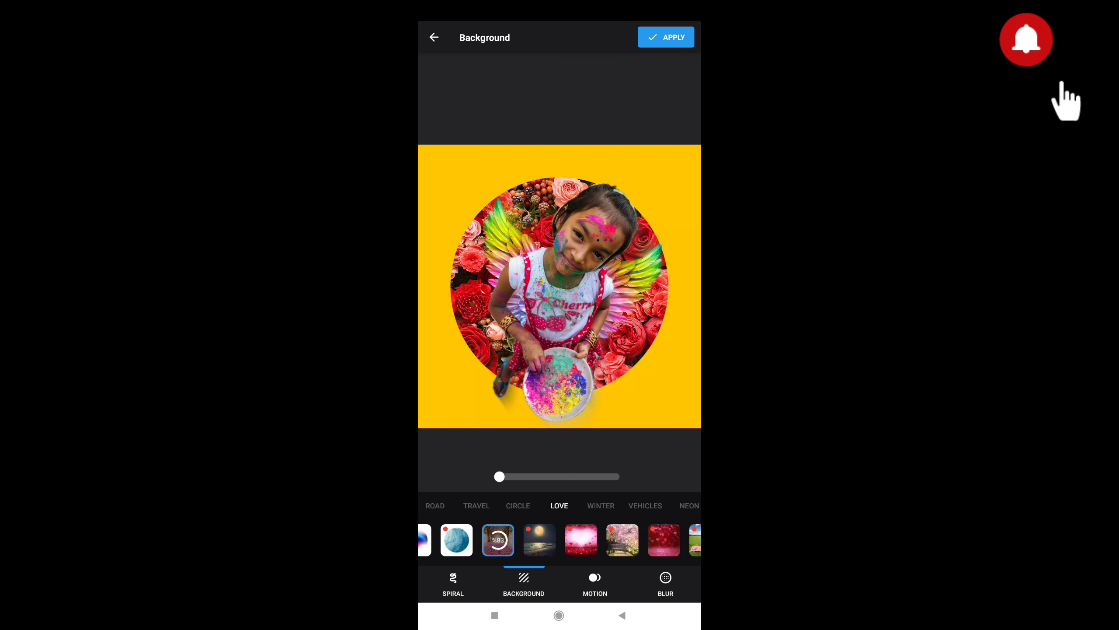
click(472, 539)
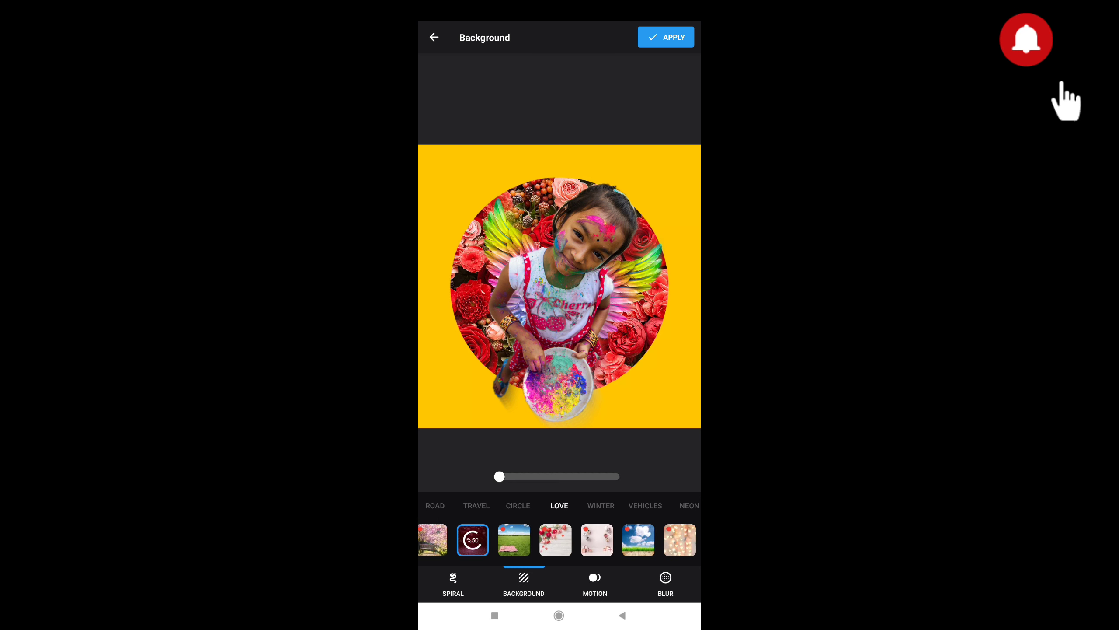
drag(639, 540, 440, 540)
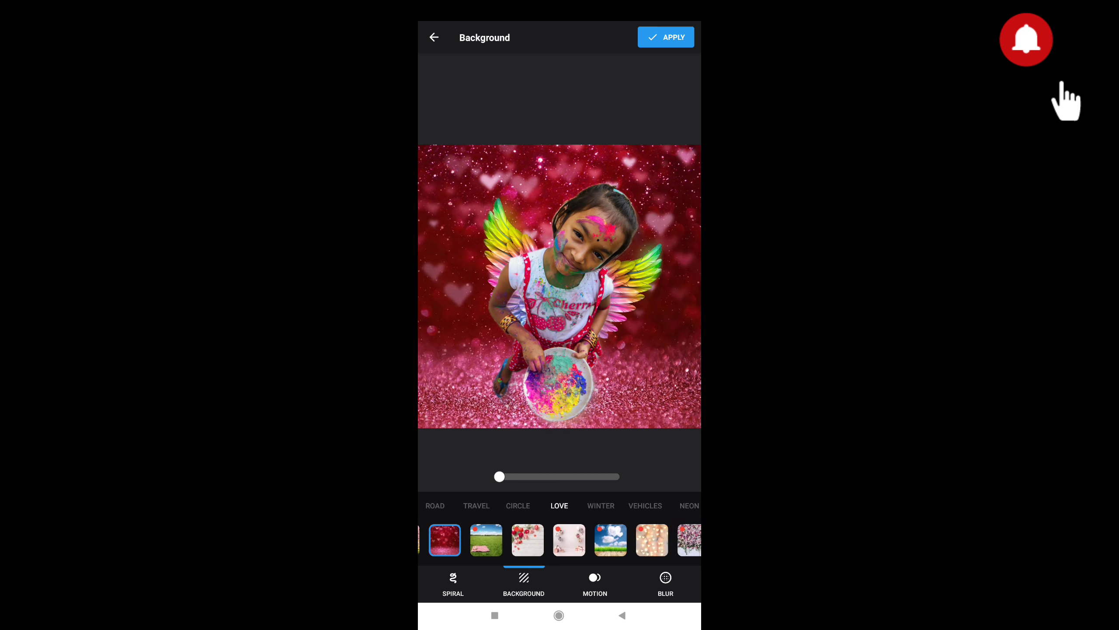
Browse winter and vehicle backdrops, then set the pink-and-blue neon alley behind the girl
click(601, 505)
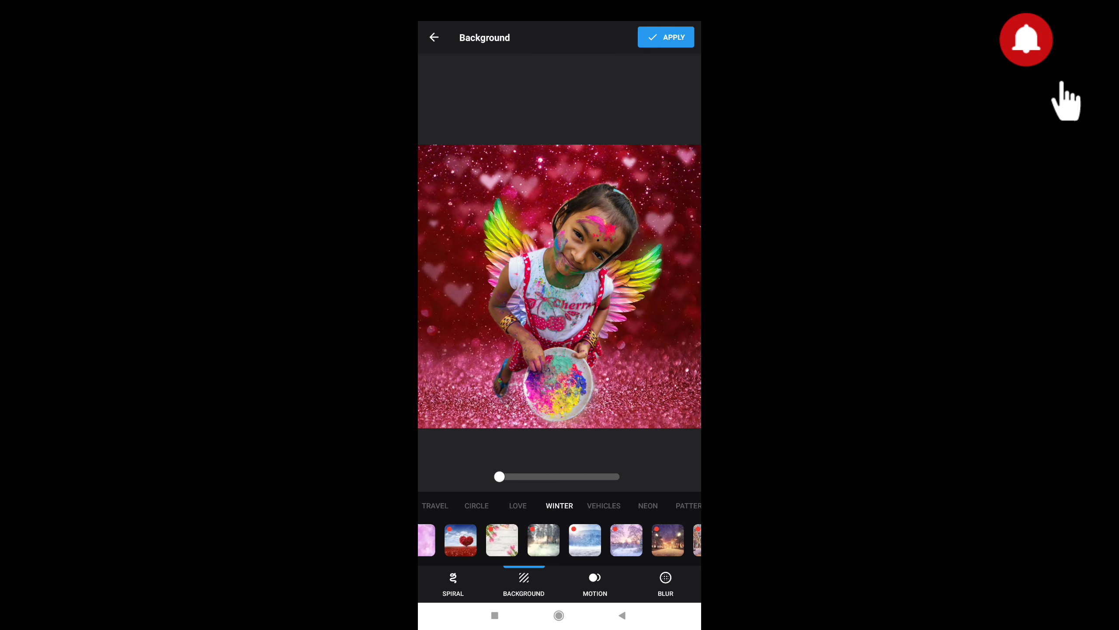
drag(638, 540, 454, 539)
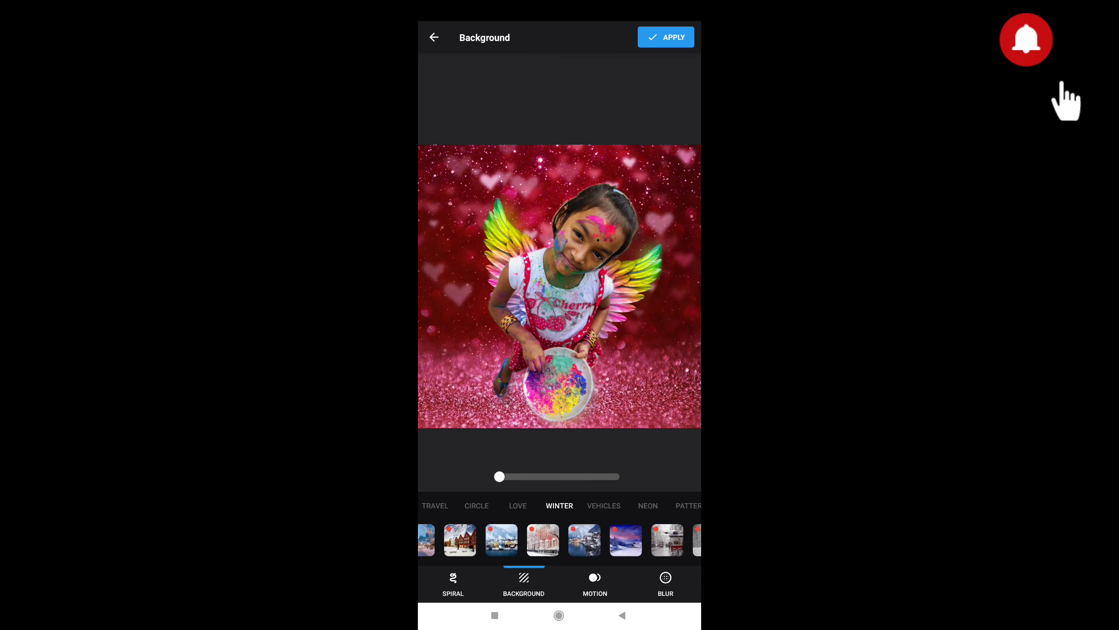
click(604, 505)
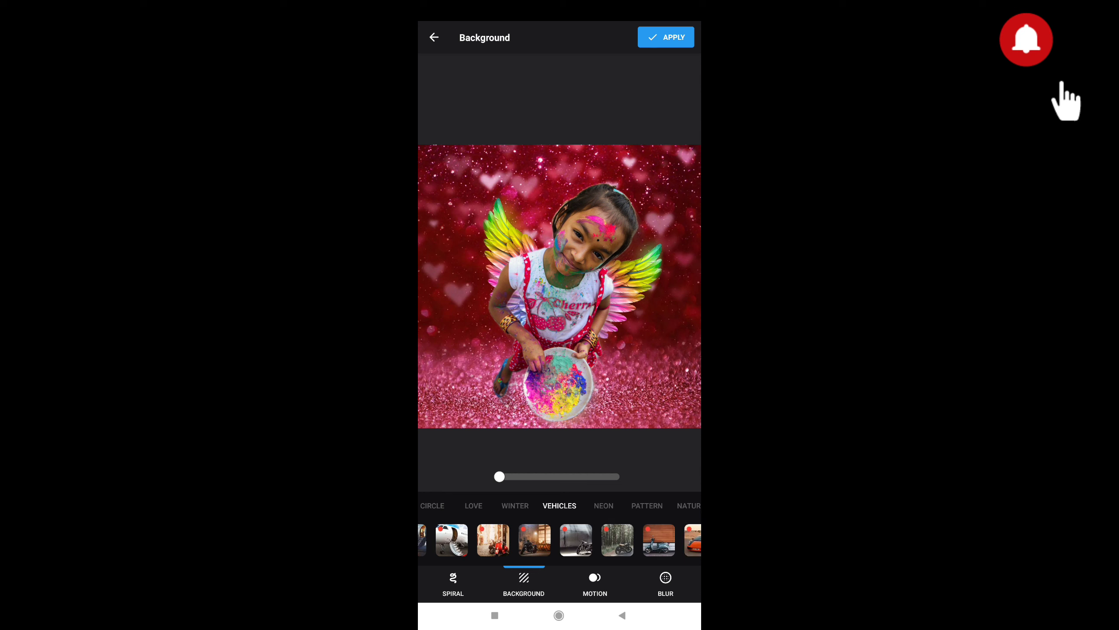
click(604, 506)
click(559, 539)
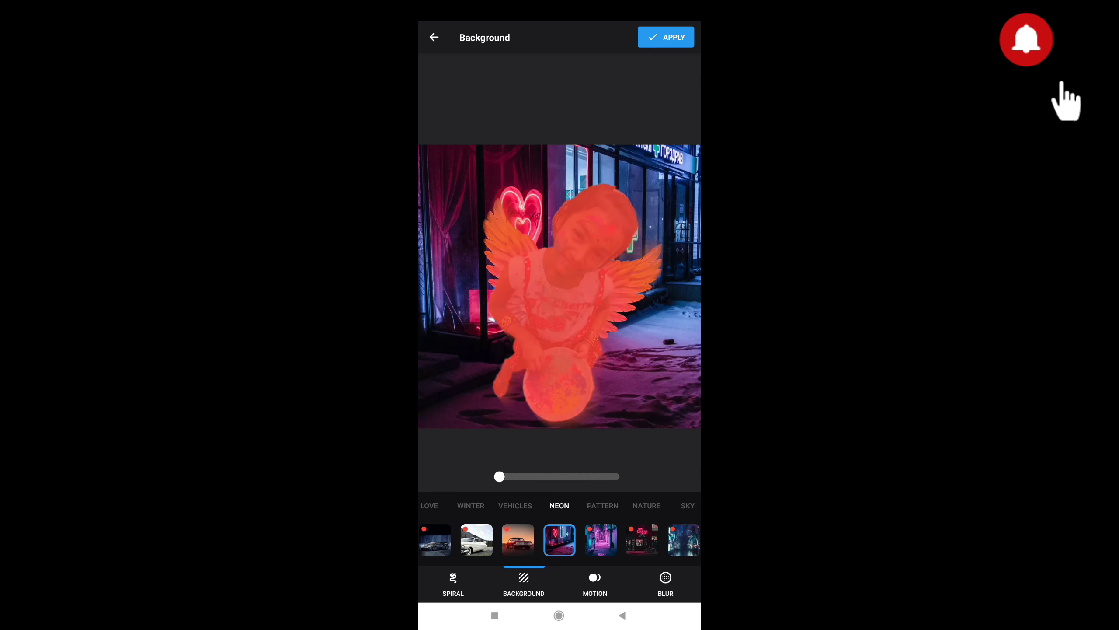
click(601, 540)
scroll(560, 539, left, 3)
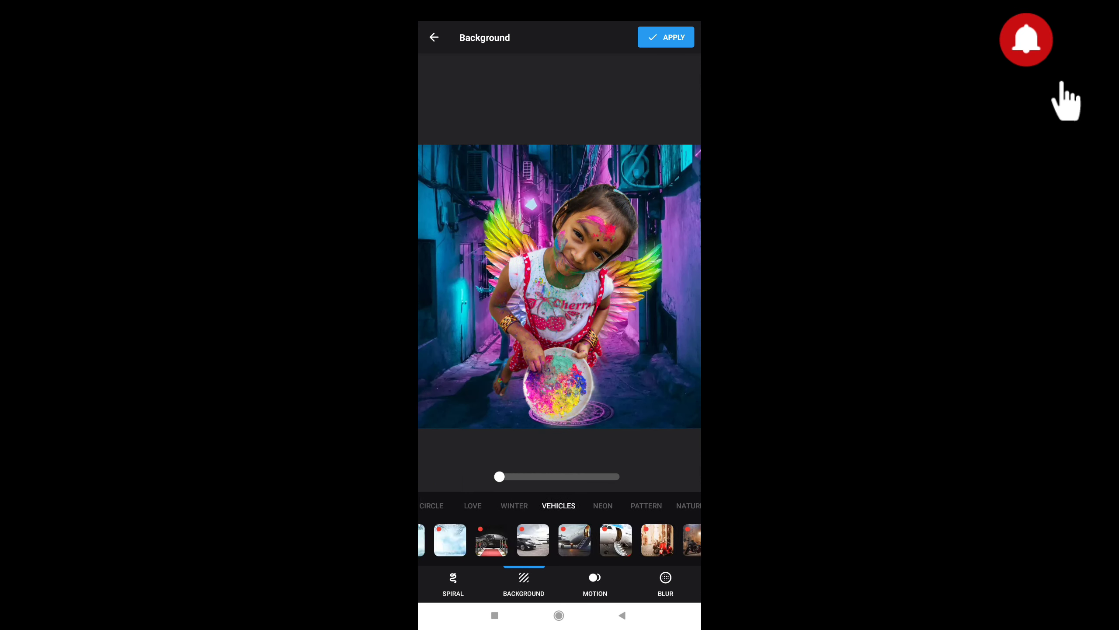
scroll(560, 539, left, 3)
scroll(560, 539, left, 3)
scroll(560, 539, left, 3)
scroll(559, 539, left, 5)
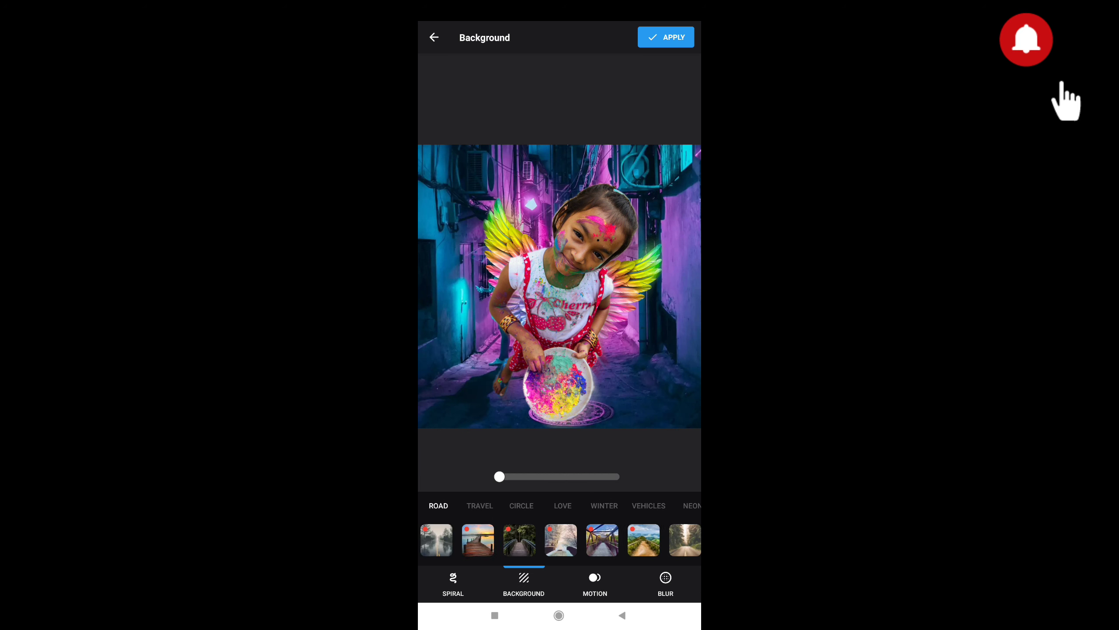
Remove the neon backdrop, add a slight background blur, and apply the edits
click(443, 539)
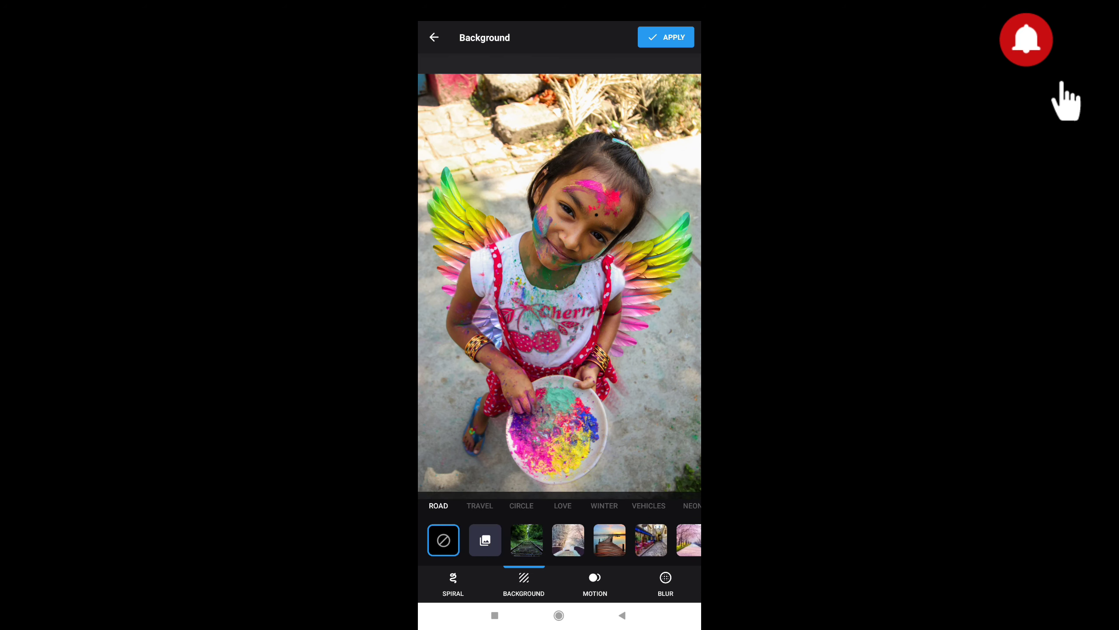
click(595, 582)
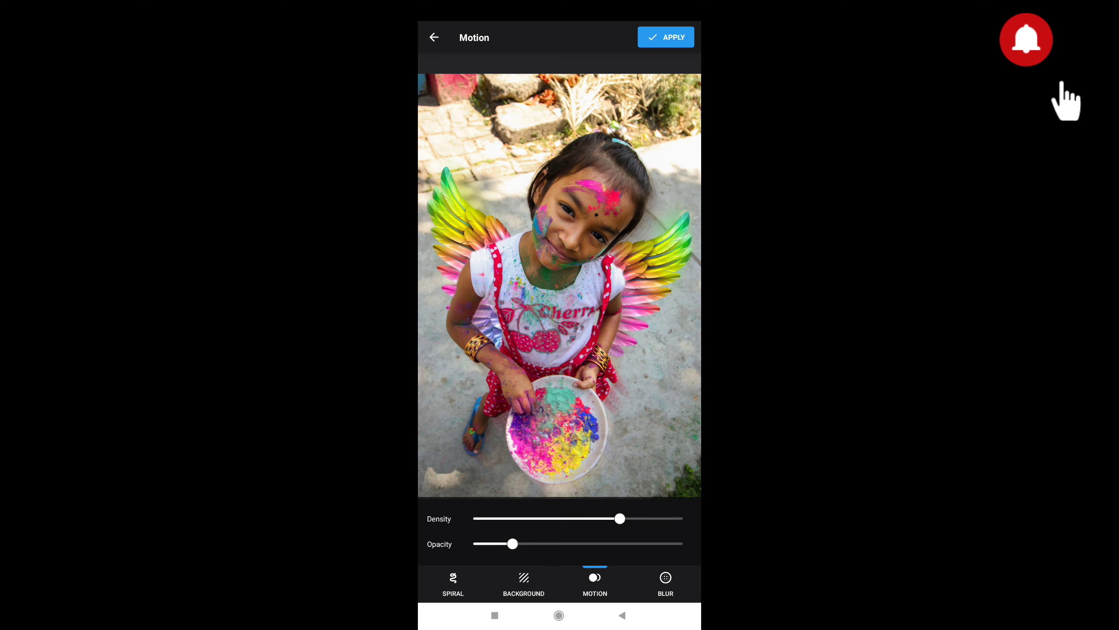
click(665, 582)
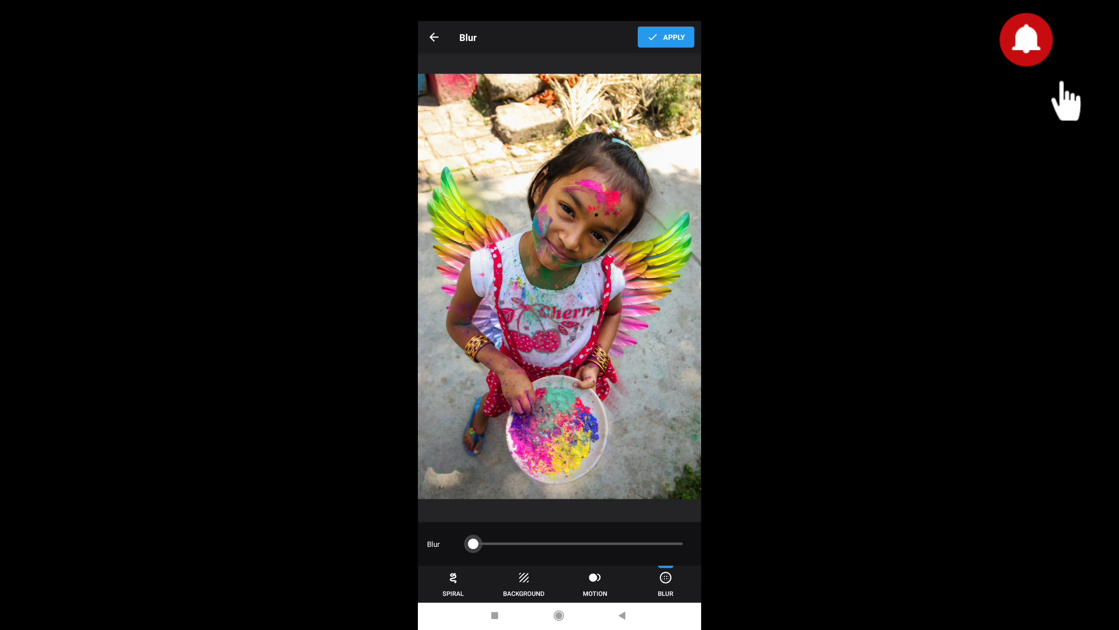
mouse_move(472, 543)
mouse_down()
mouse_move(535, 544)
mouse_move(515, 544)
mouse_up()
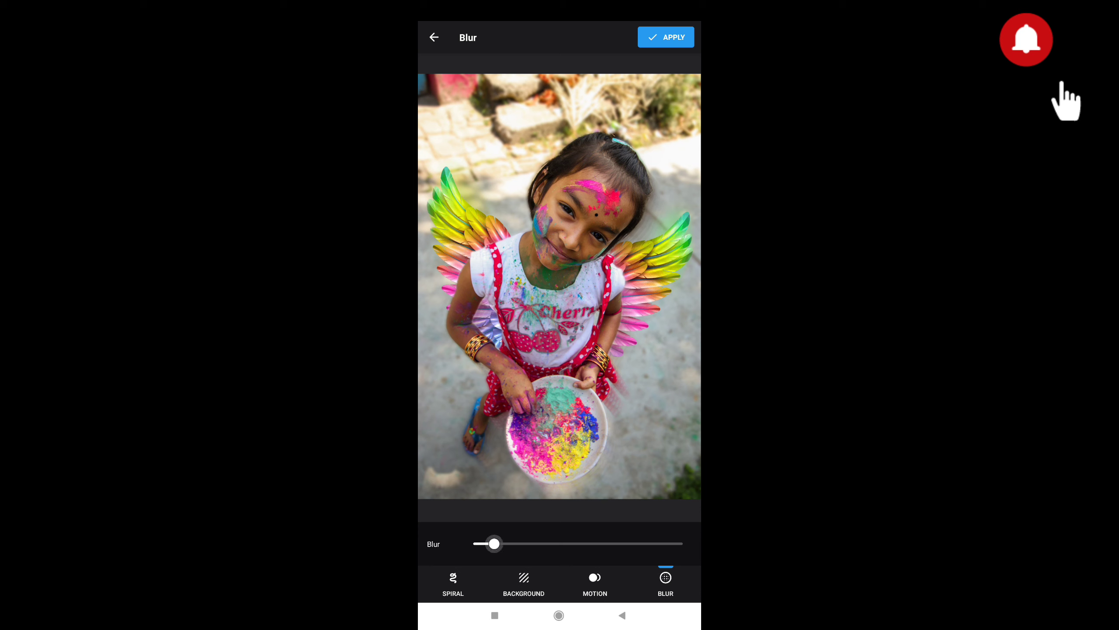
drag(494, 543, 472, 544)
click(666, 37)
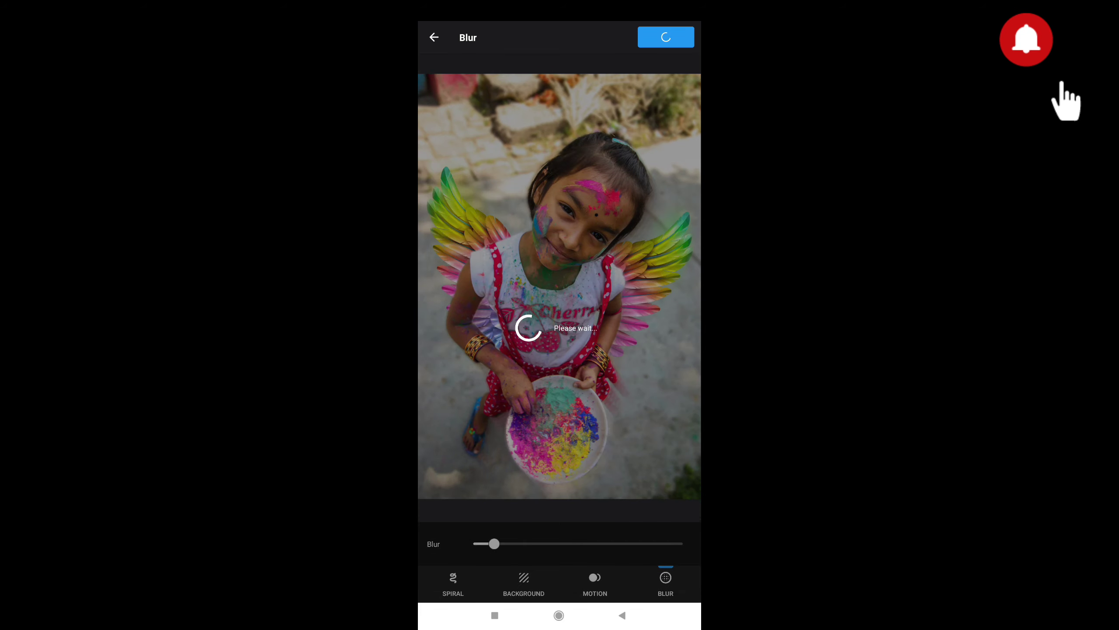